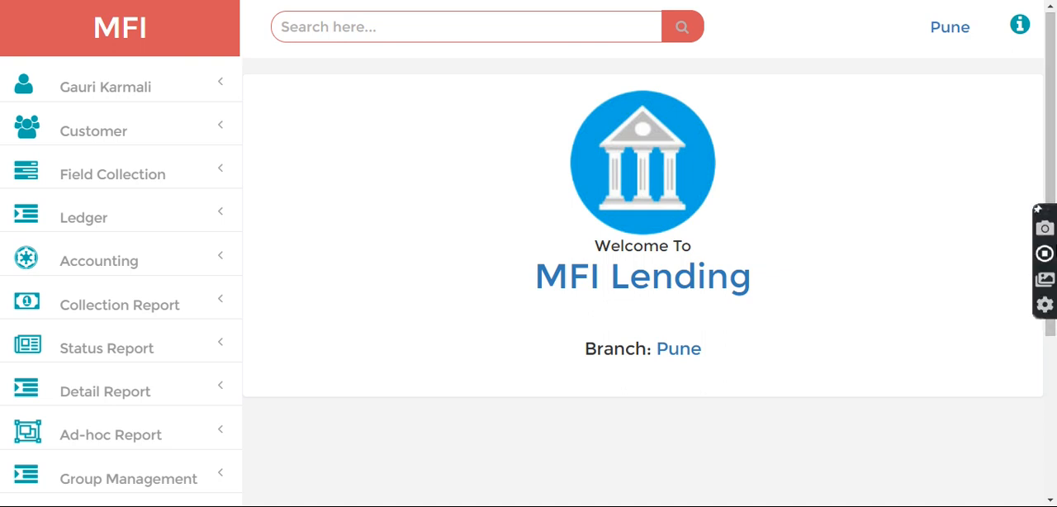
Step: Open the Product Scheme form in the master setup
drag(1052, 140, 1054, 298)
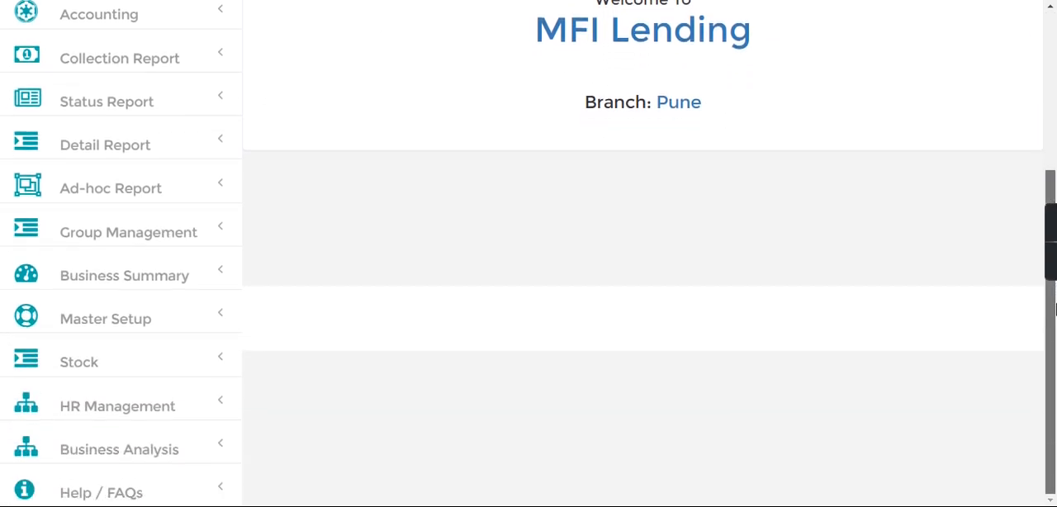
click(103, 330)
drag(1054, 163, 1048, 350)
click(89, 333)
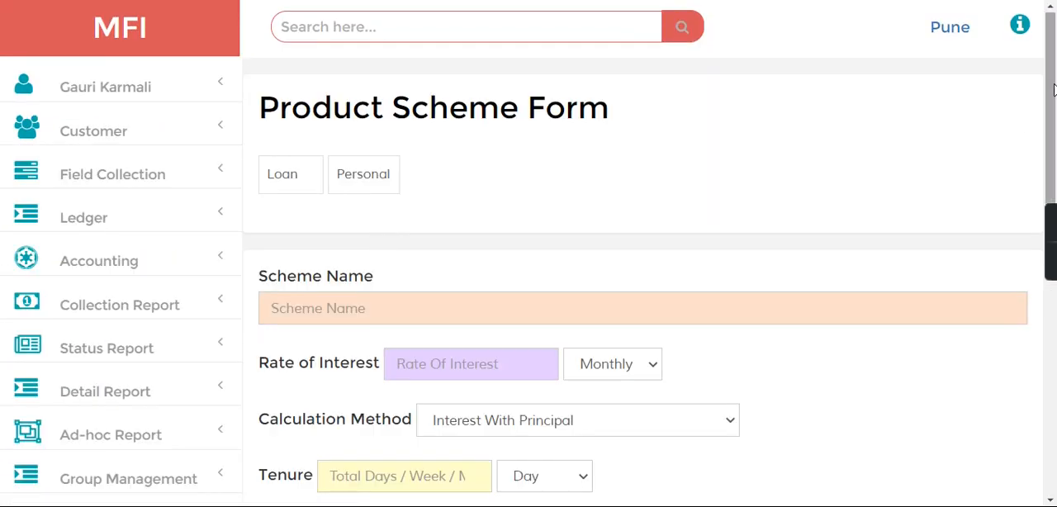
Step: Examine the product scheme fields, including scheme name, interest rate and tenure, and the list of open schemes
drag(1054, 90, 1054, 318)
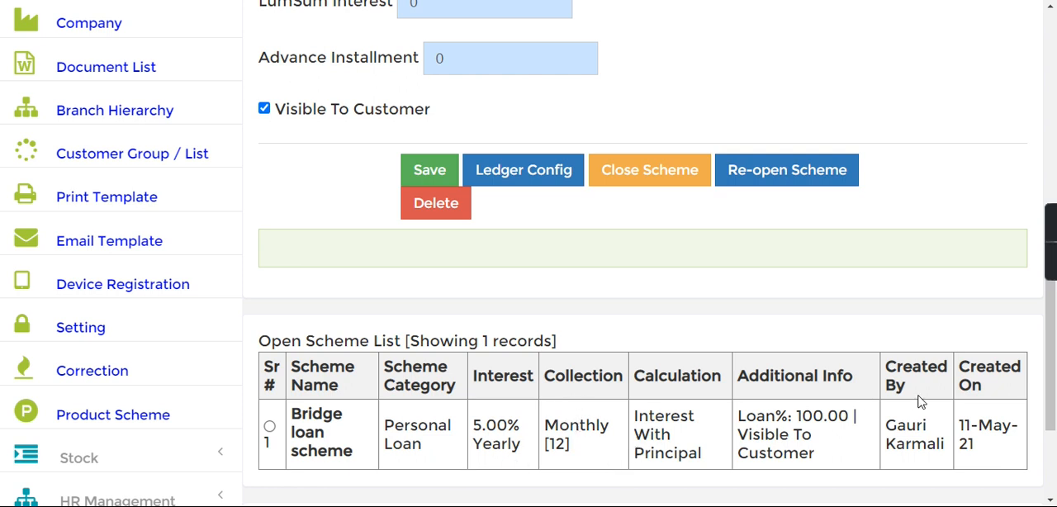
scroll(1052, 281, up, 2)
scroll(1052, 281, up, 3)
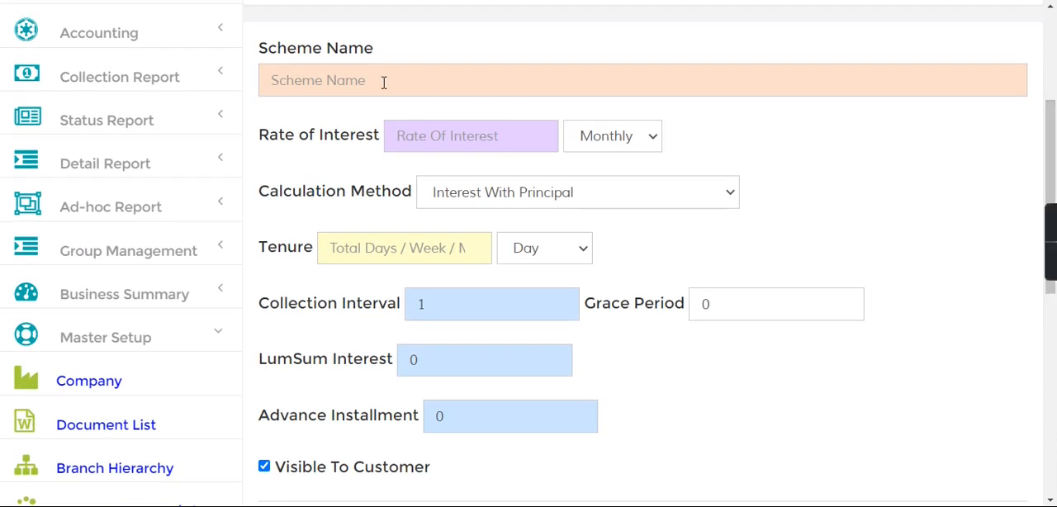
drag(296, 140, 355, 141)
drag(267, 248, 308, 253)
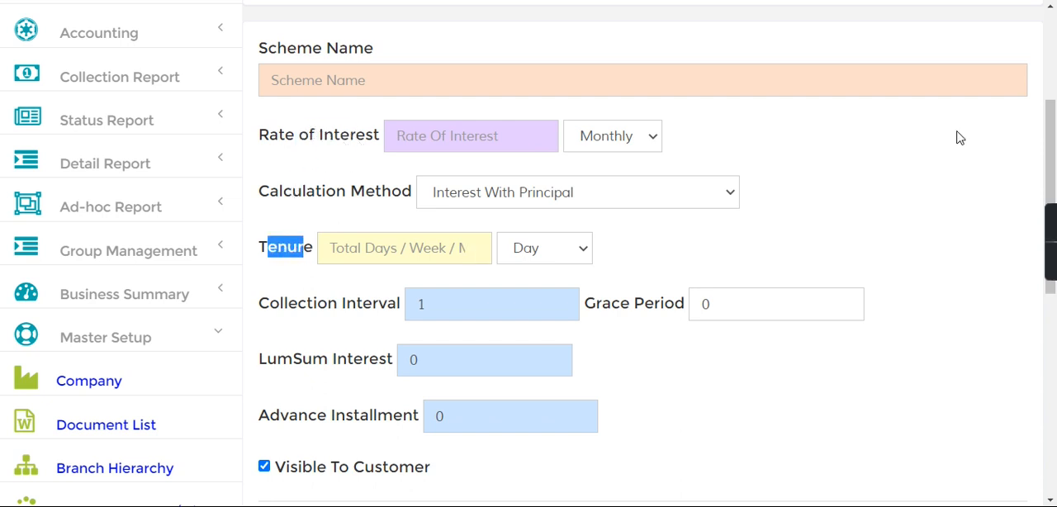
scroll(1052, 155, down, 3)
scroll(1054, 156, down, 2)
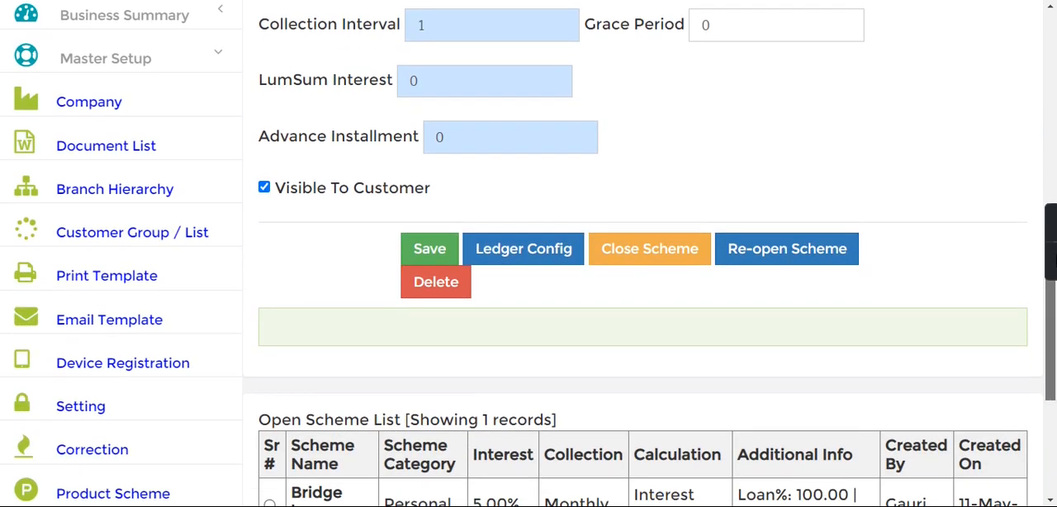
scroll(1055, 124, up, 5)
scroll(1055, 124, up, 3)
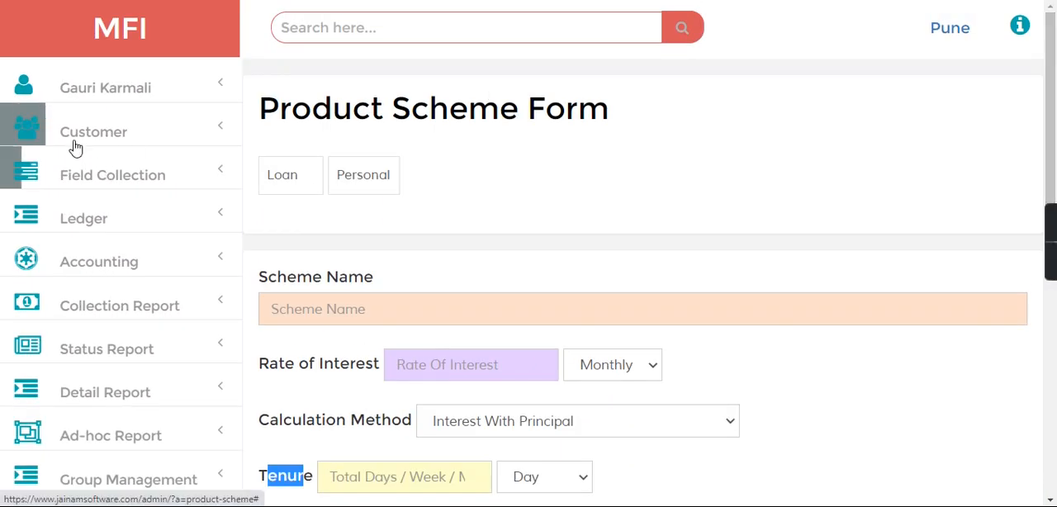
Step: Open the customer entry form for creating a customer and search the records for "customer"
click(99, 141)
click(79, 176)
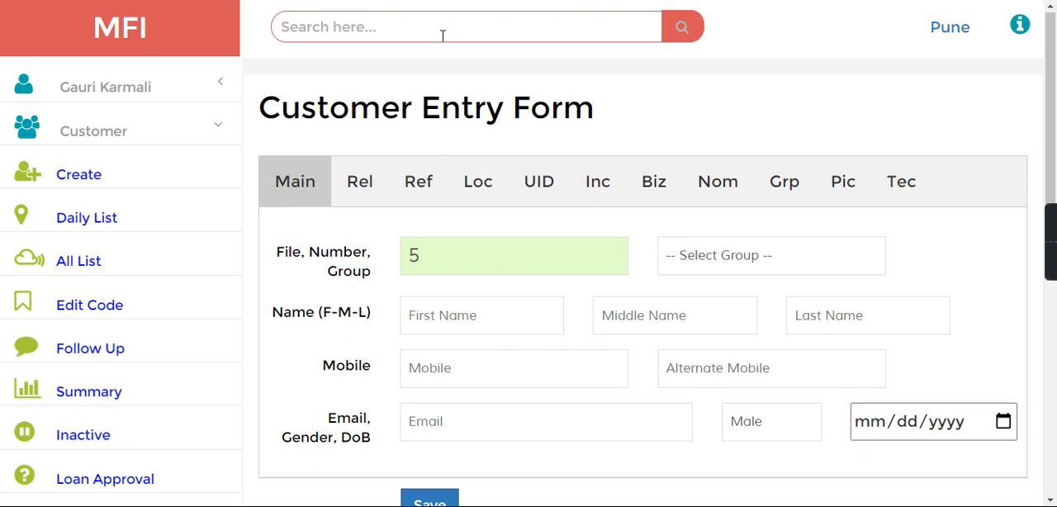
click(442, 34)
text(customer)
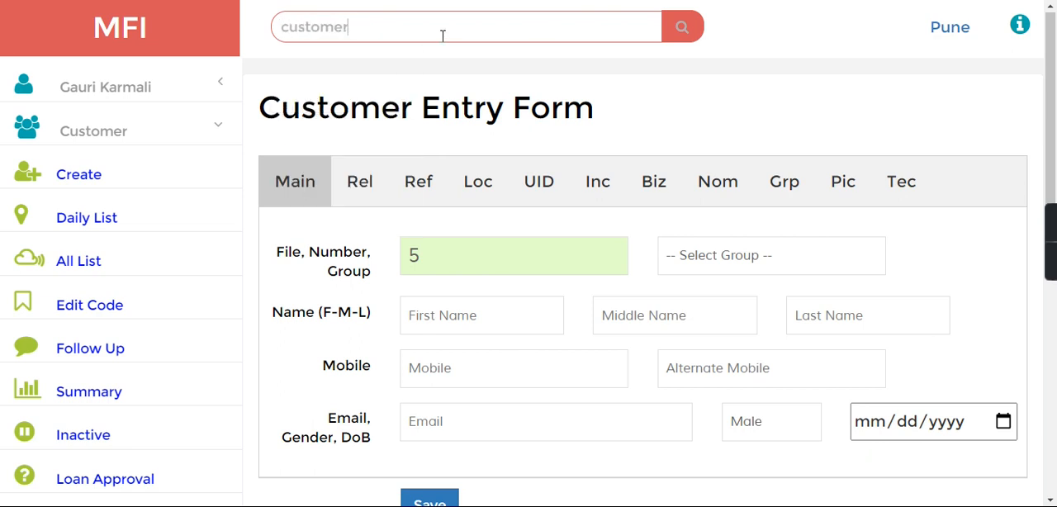
key(Return)
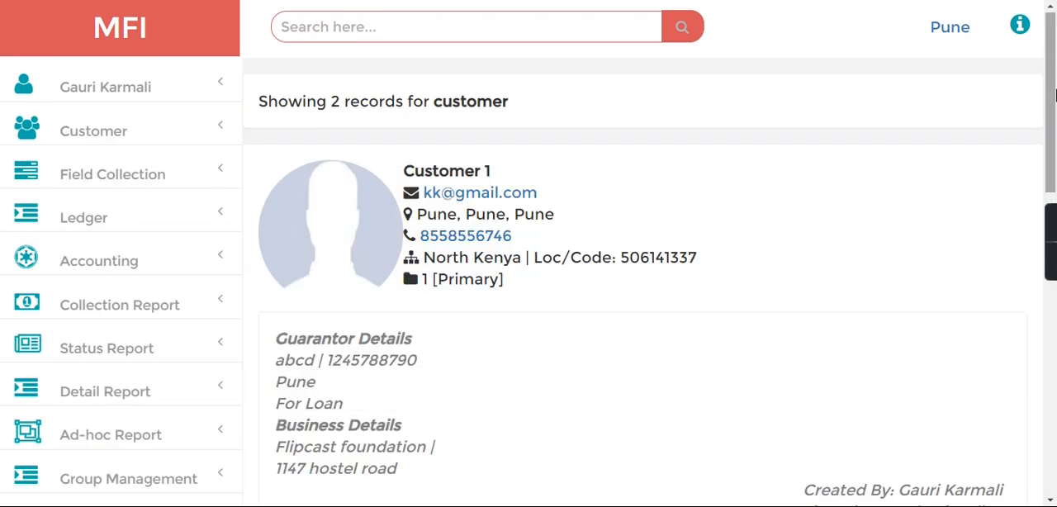
Step: Open a loan entry for Customer 1 from the search results
right_click(1054, 72)
click(1051, 59)
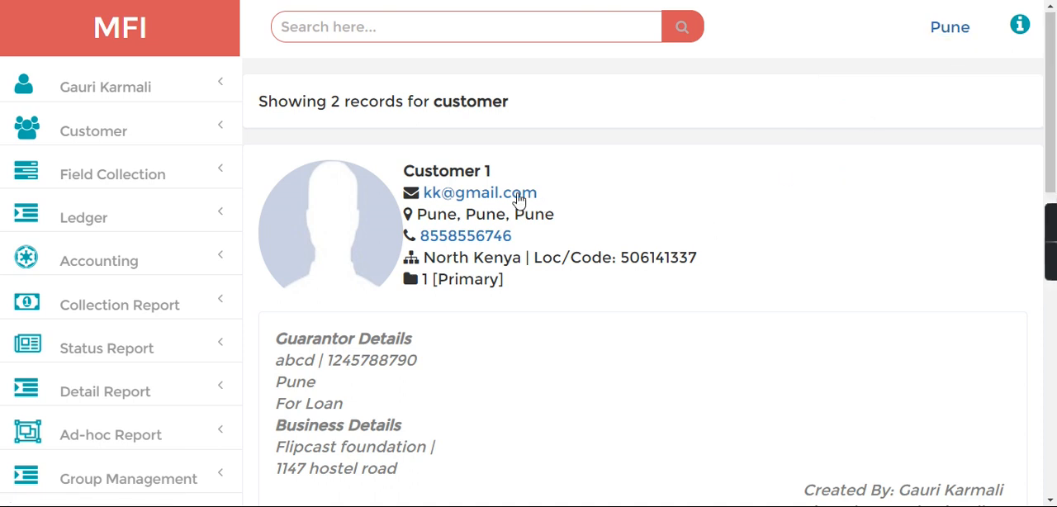
click(449, 31)
drag(1047, 36, 1054, 132)
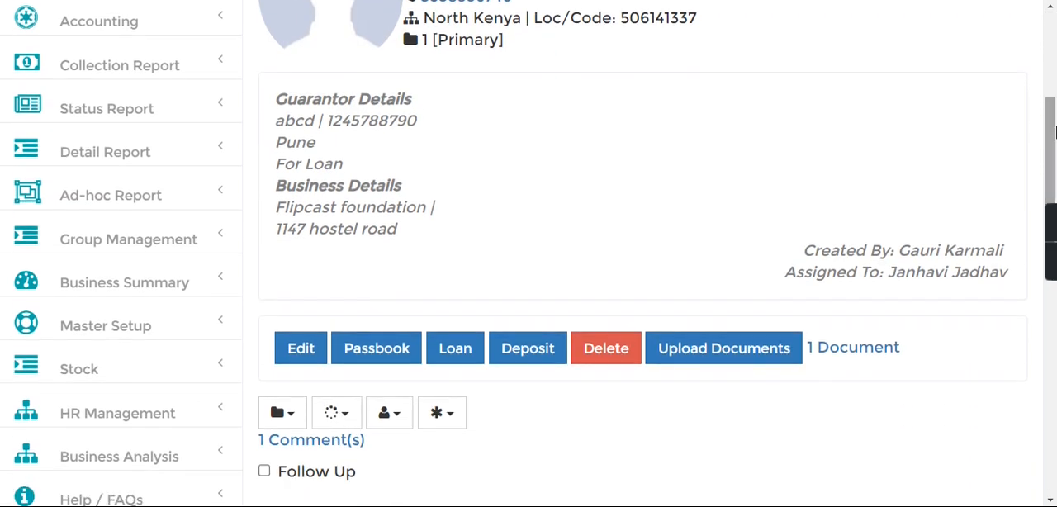
click(462, 361)
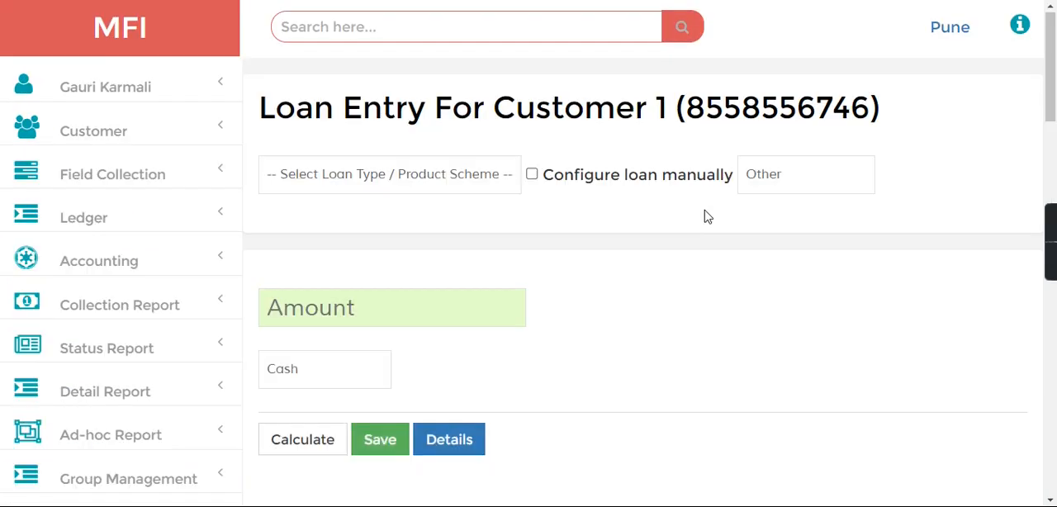
click(376, 189)
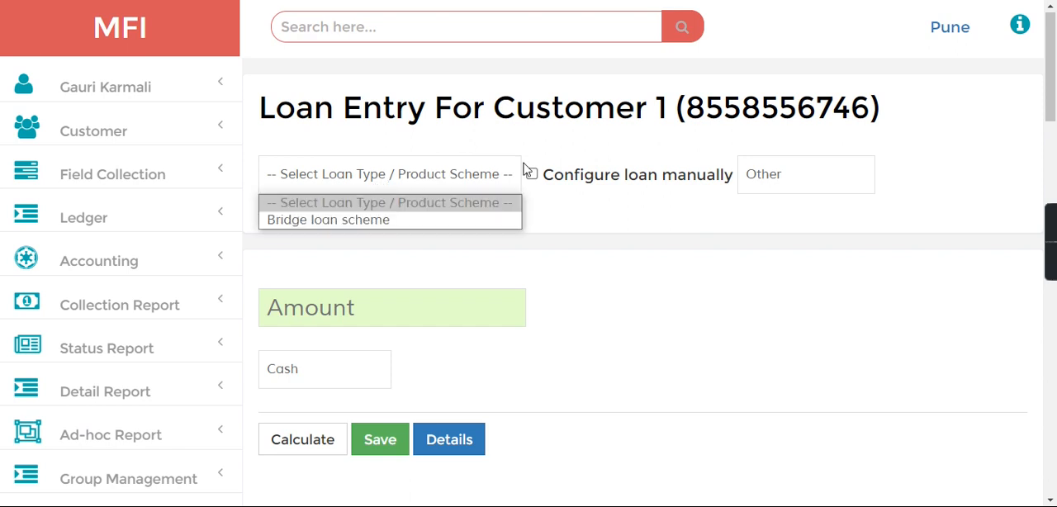
click(535, 180)
click(534, 178)
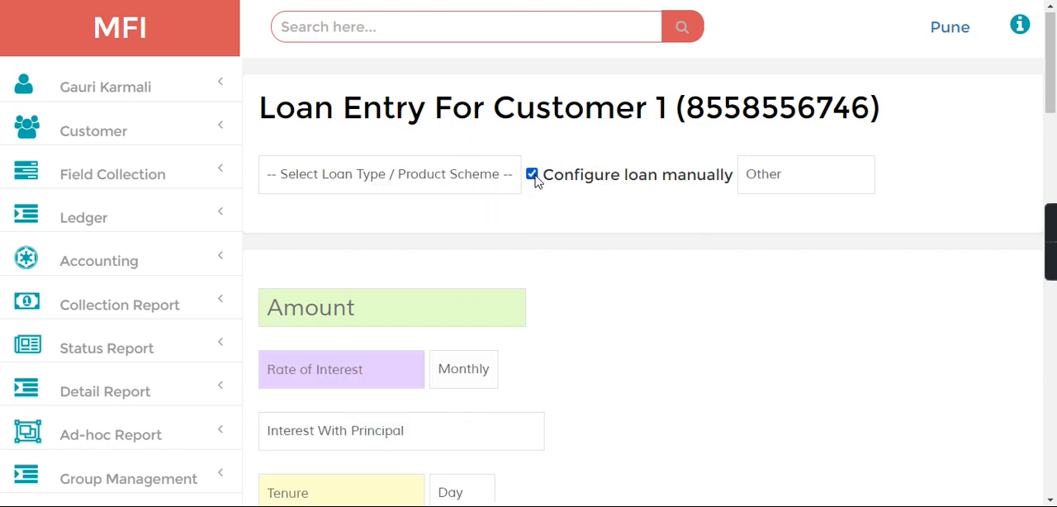
click(532, 177)
Step: Choose the Bridge loan scheme as the product scheme and set the loan amount to 40000
click(406, 172)
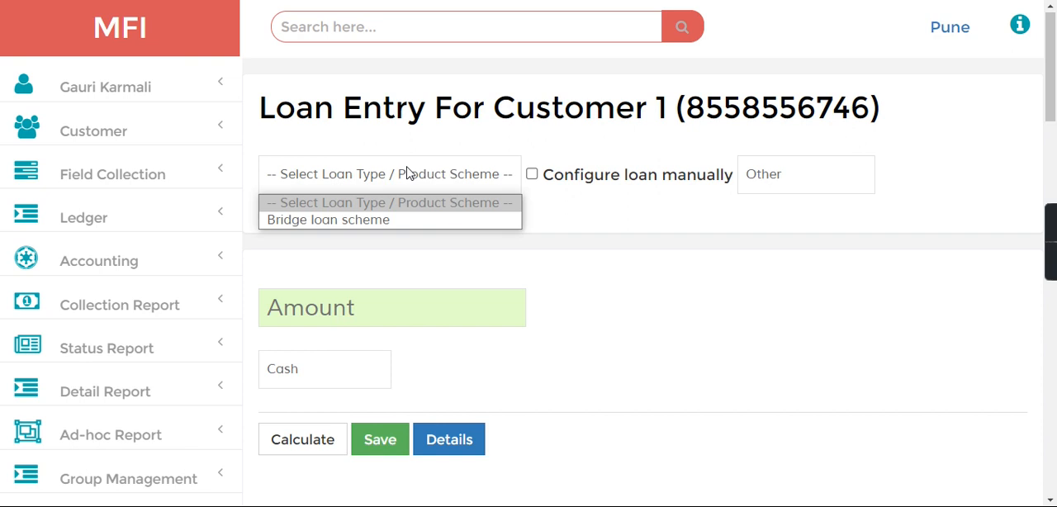
click(352, 220)
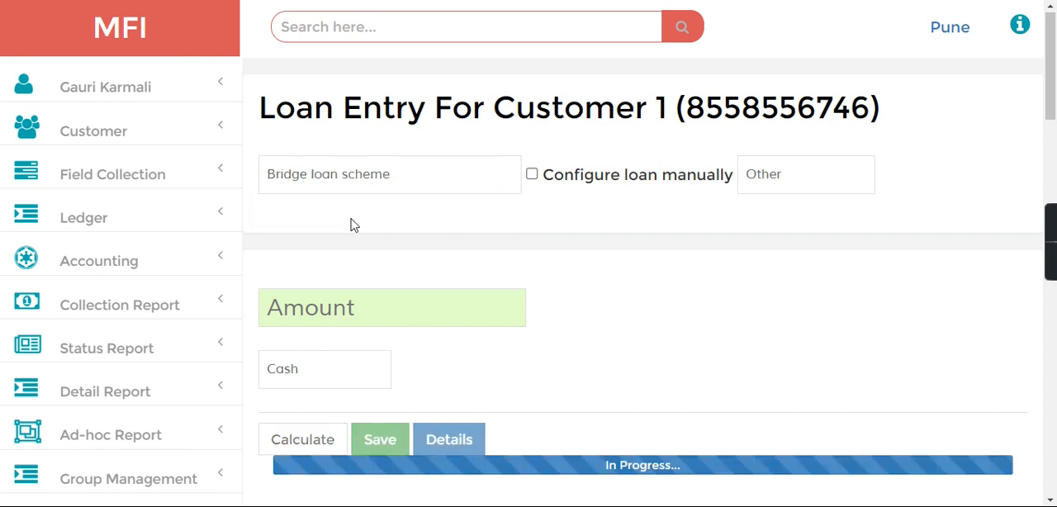
click(345, 326)
text(40000)
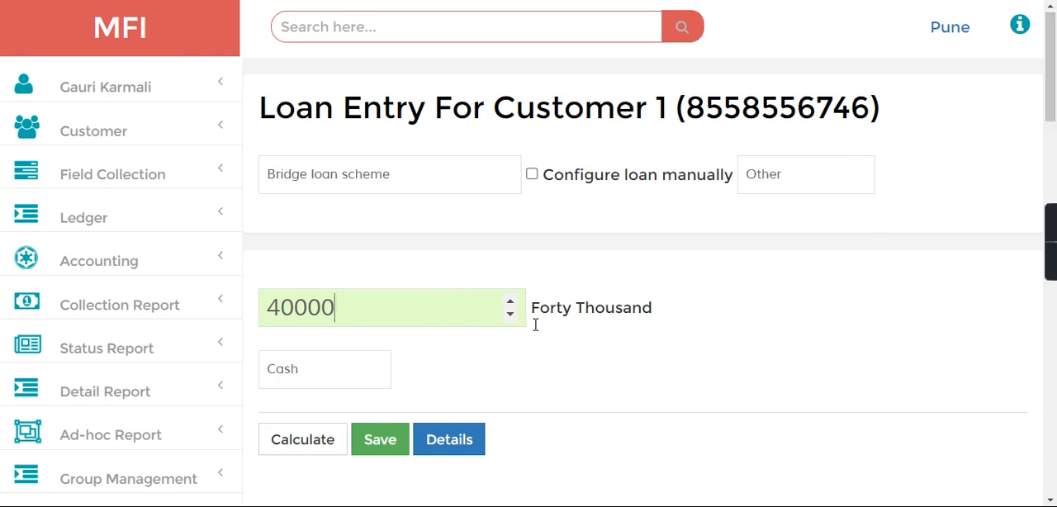
Step: Set the payment source to Jainam Bank with transaction mode NEFT and enter the transaction reference number
drag(1054, 54, 1054, 104)
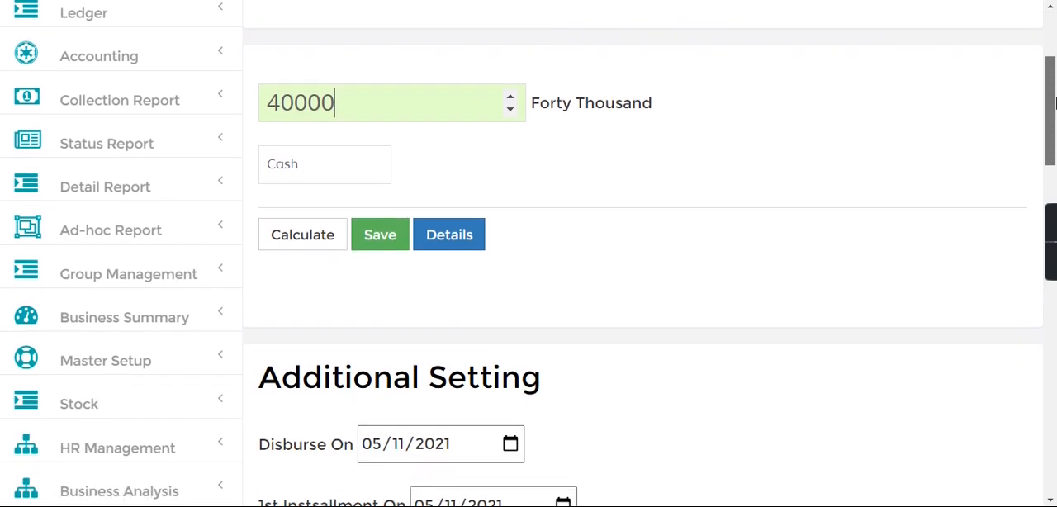
click(289, 184)
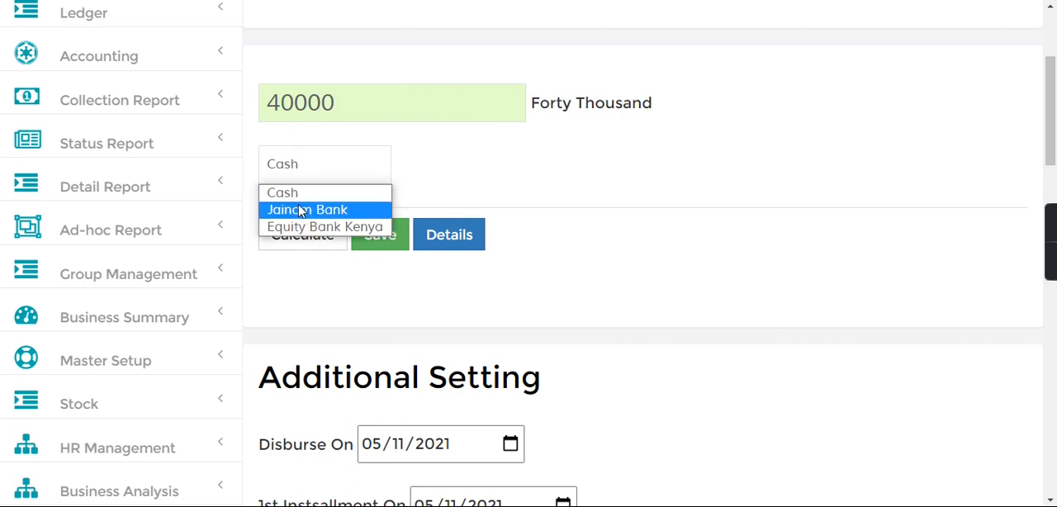
click(299, 209)
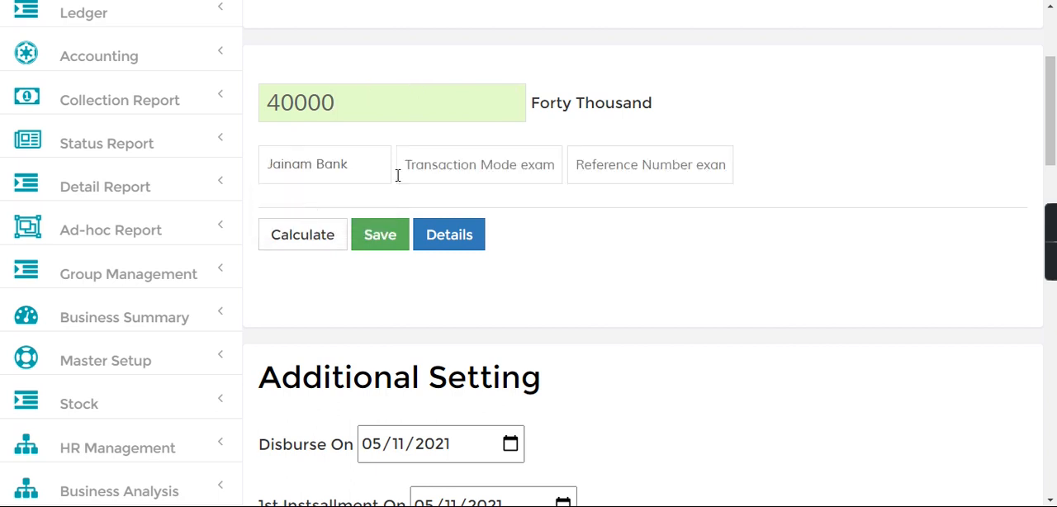
click(520, 183)
text(NEFT123456)
key(BackSpace)
key(BackSpace)
key(BackSpace)
key(BackSpace)
key(BackSpace)
key(BackSpace)
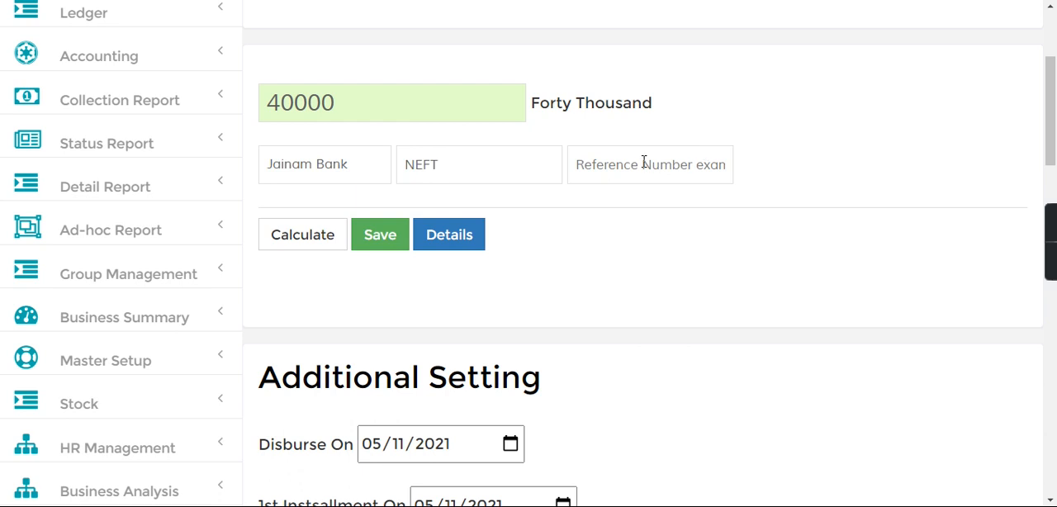
click(644, 162)
text(123456)
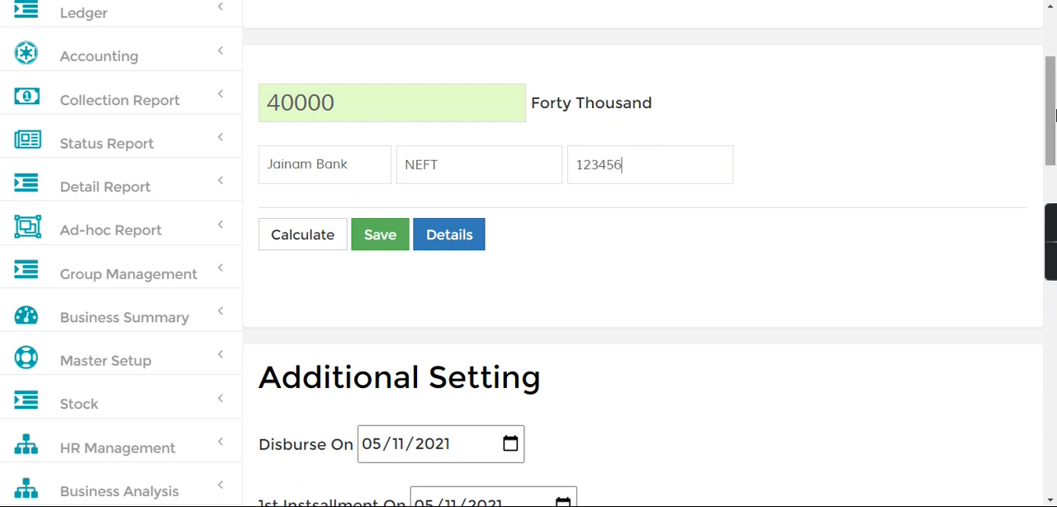
Step: Delete the Processing Fee entry from the loan's fees and charges
scroll(435, 212, down, 2)
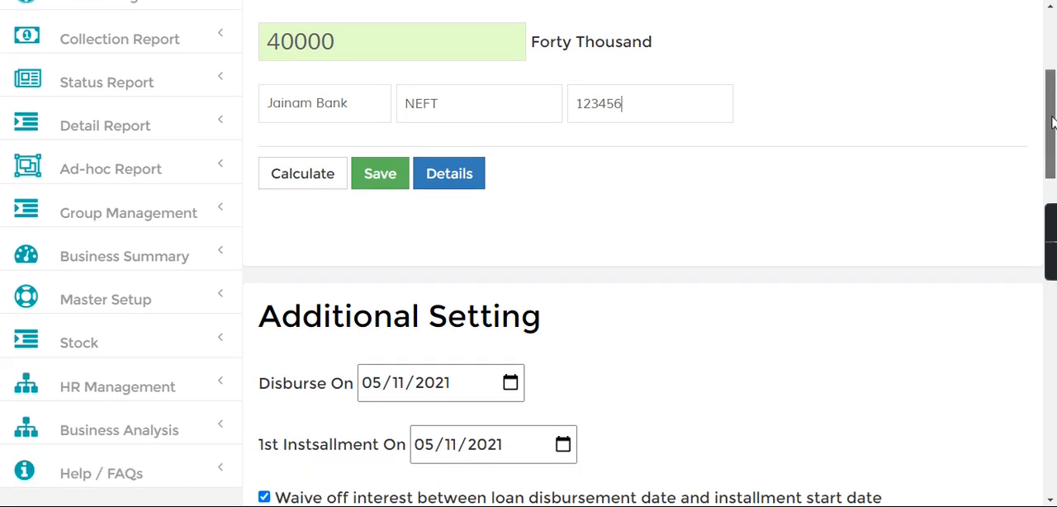
drag(259, 279, 342, 285)
drag(260, 343, 386, 357)
drag(1053, 123, 1054, 210)
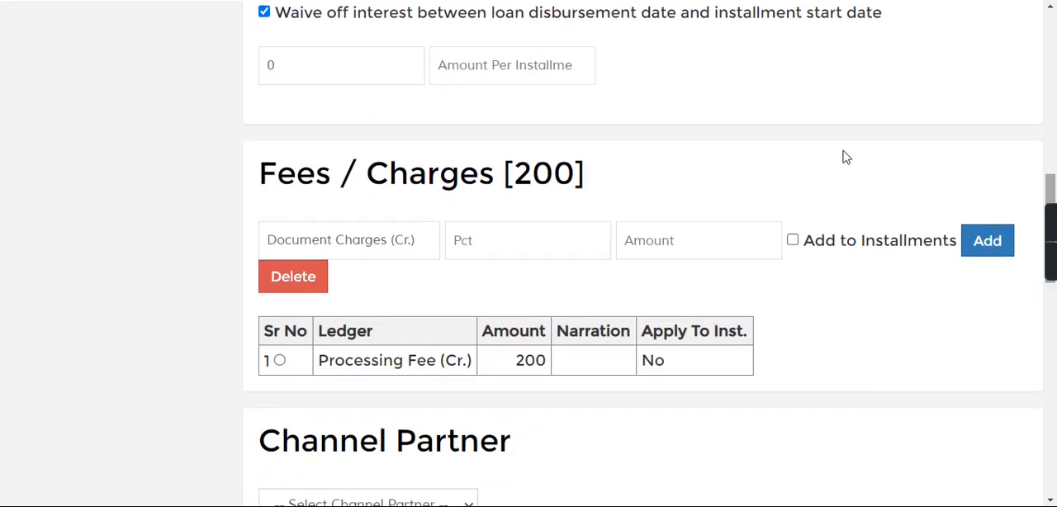
click(279, 361)
click(304, 277)
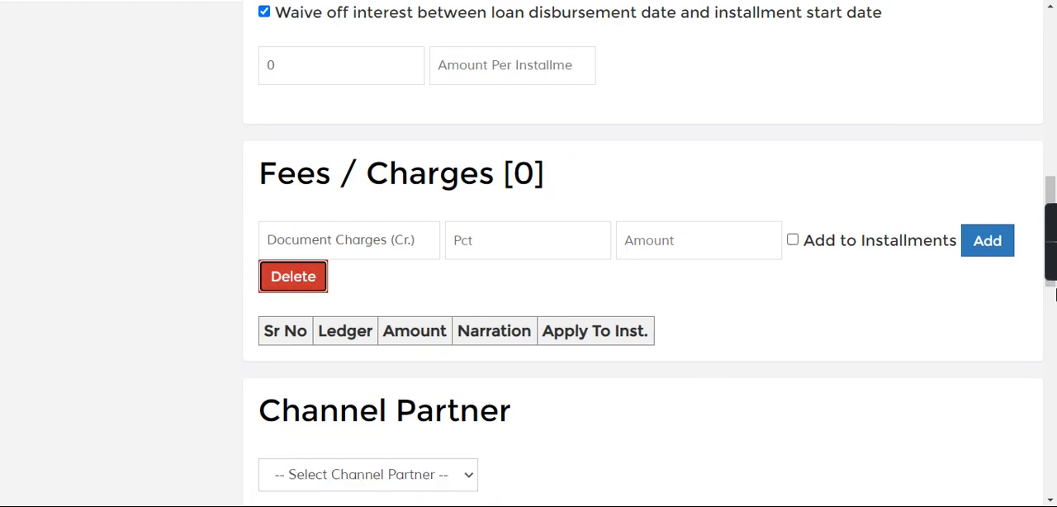
mouse_move(1054, 254)
double_click(750, 333)
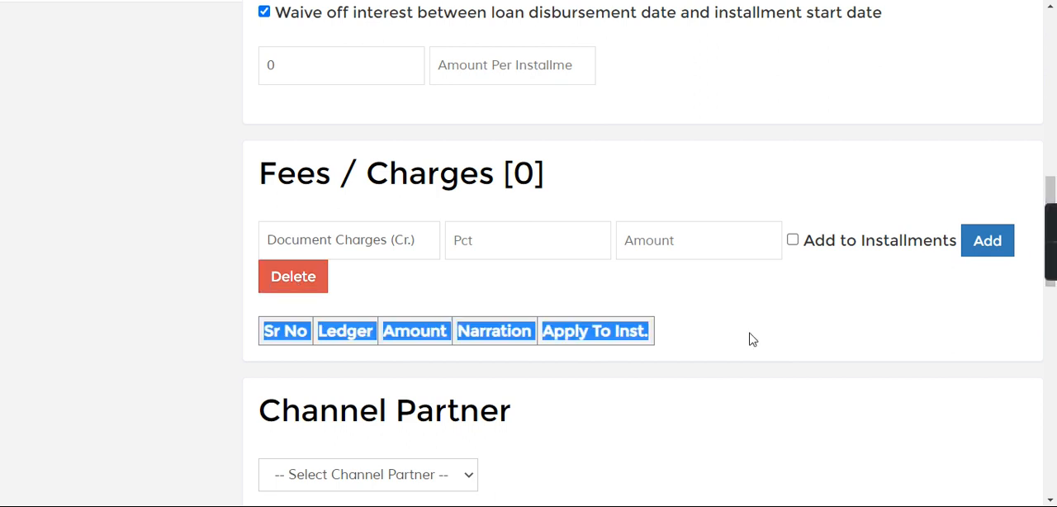
click(696, 335)
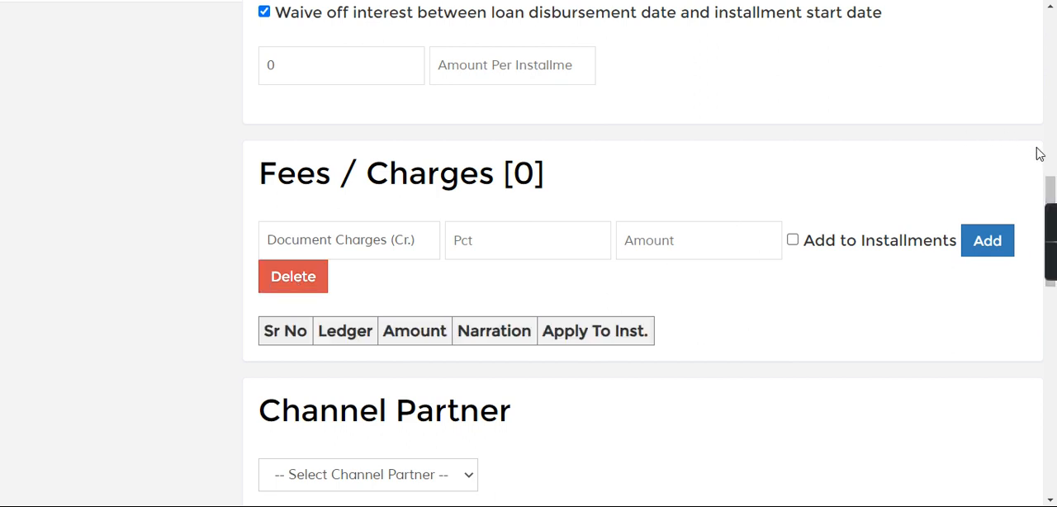
Step: Calculate the loan's installment terms and save the loan for Customer 1
drag(1054, 158, 1052, 29)
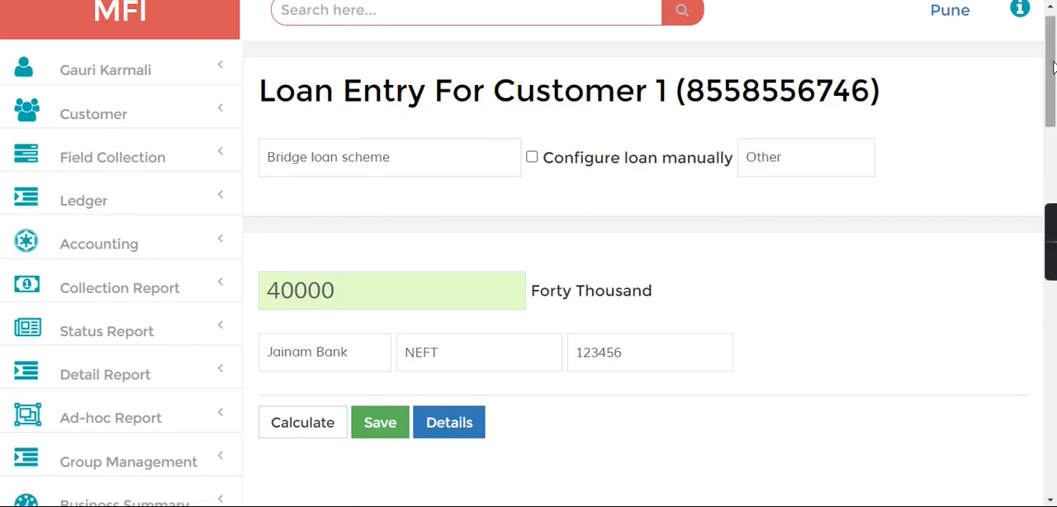
scroll(1051, 74, down, 3)
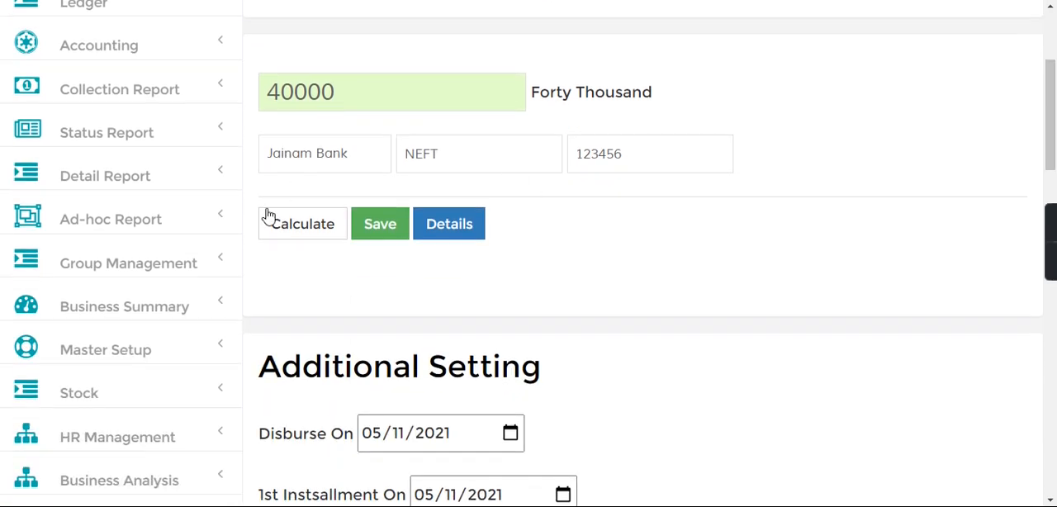
click(286, 230)
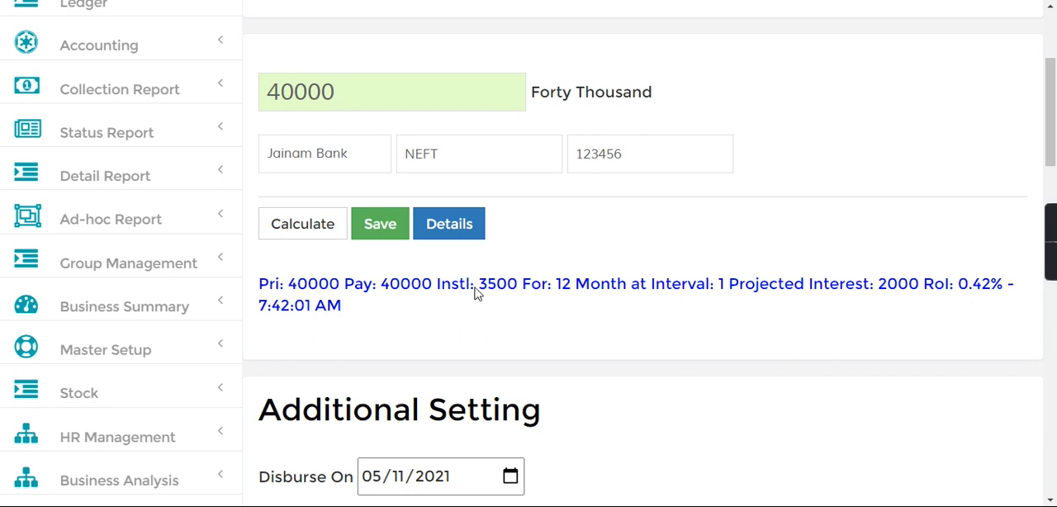
drag(309, 284, 381, 312)
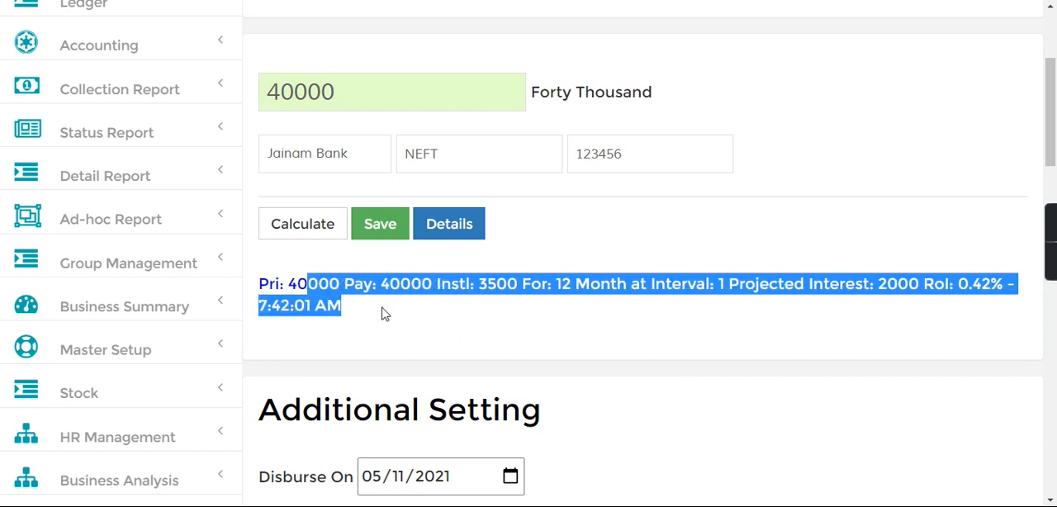
click(382, 314)
click(378, 238)
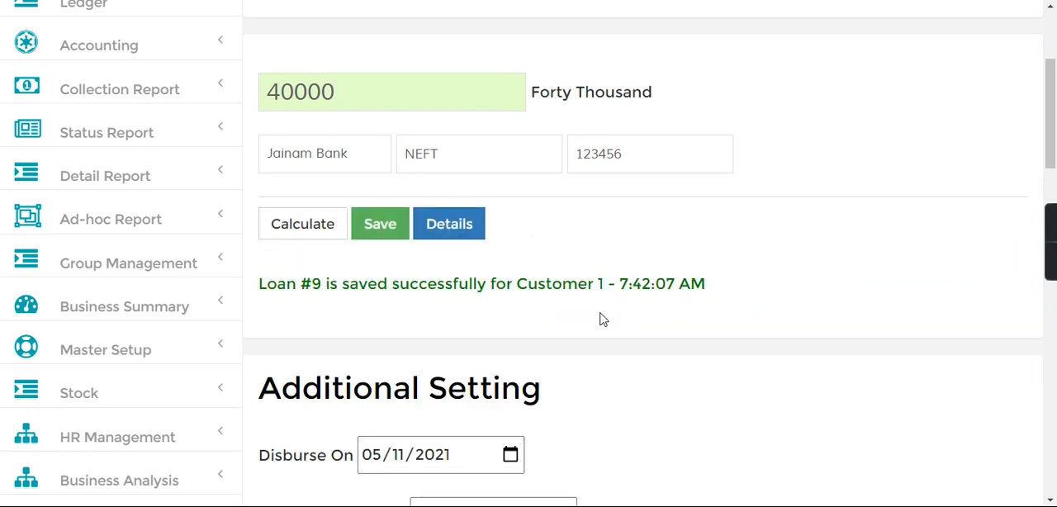
Step: Search for the newly saved loan by its loan number and view its record
drag(1053, 85, 1052, 28)
click(382, 27)
text(9)
key(Return)
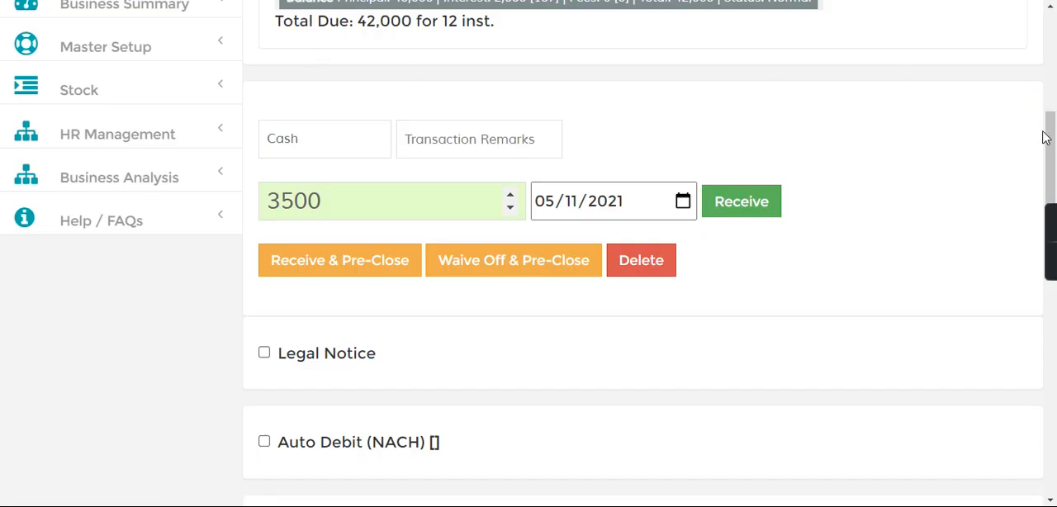
drag(1045, 138, 1053, 33)
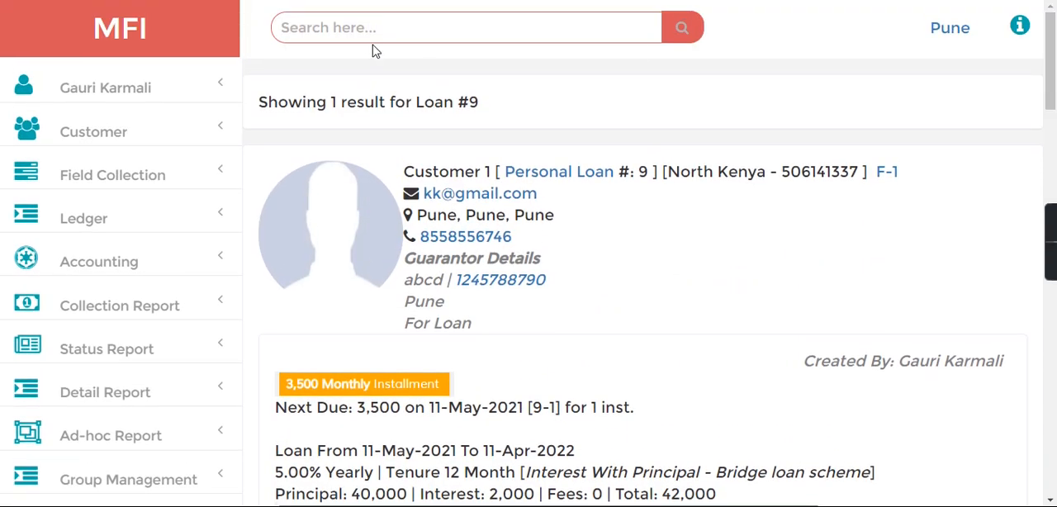
Step: Review the customer and guarantor details and the loan's terms, balance and payment options in the loan record
mouse_move(1052, 66)
mouse_down()
mouse_move(1055, 113)
mouse_move(1054, 57)
mouse_up()
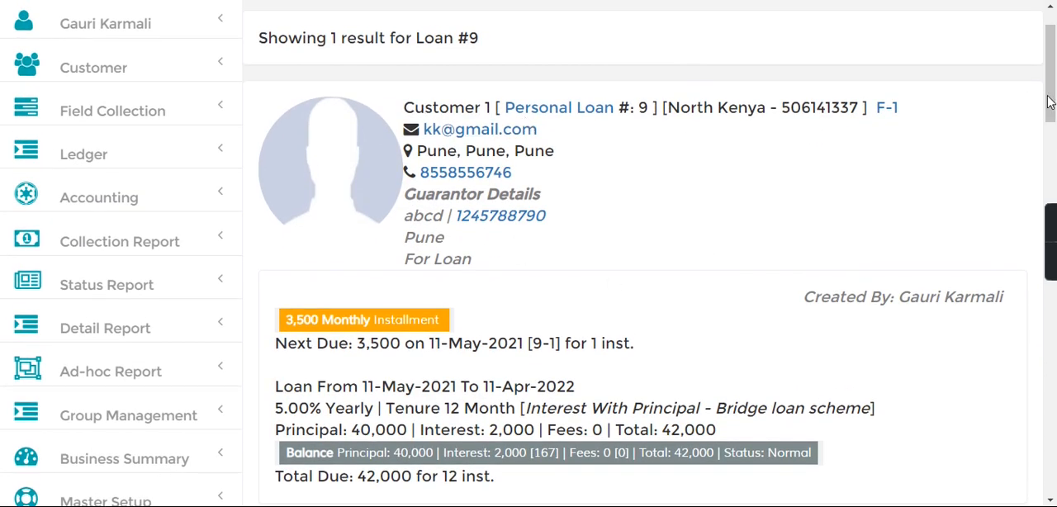
drag(1051, 101, 1046, 72)
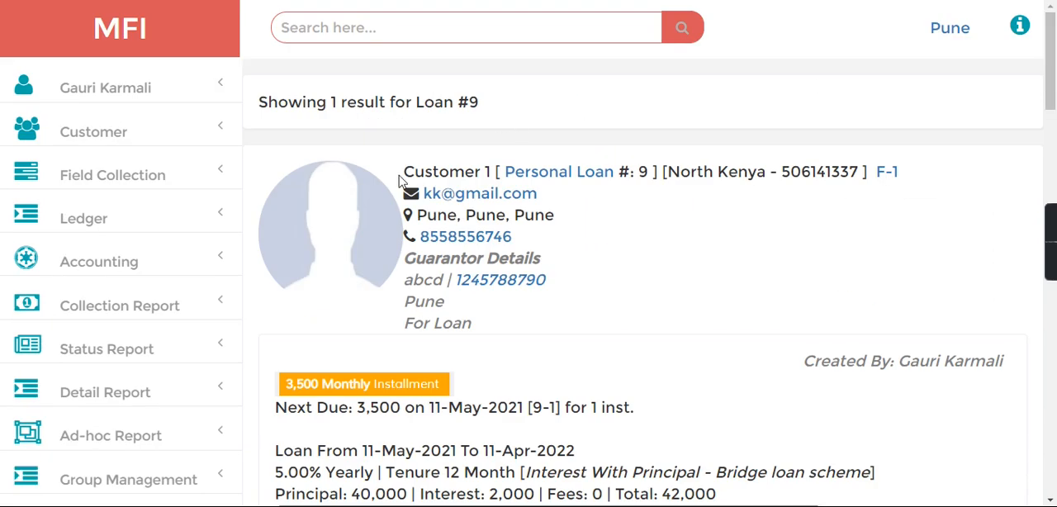
drag(400, 176, 556, 329)
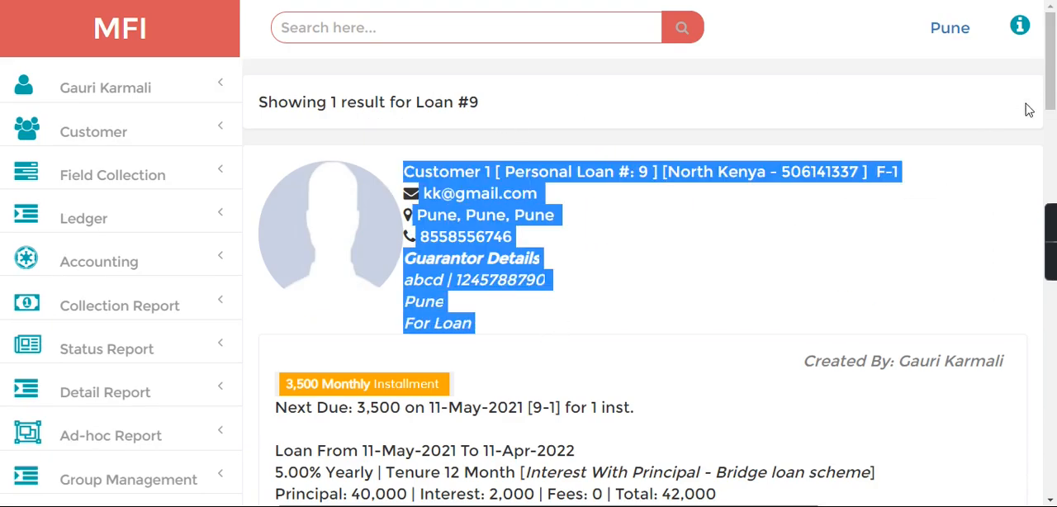
drag(1051, 99, 1051, 153)
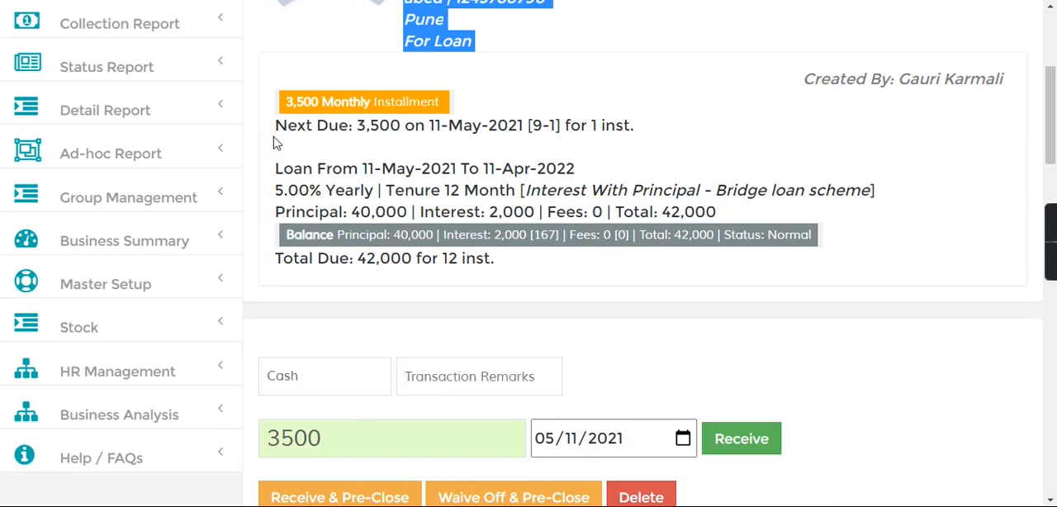
drag(328, 161, 472, 273)
drag(1053, 110, 1054, 161)
click(859, 227)
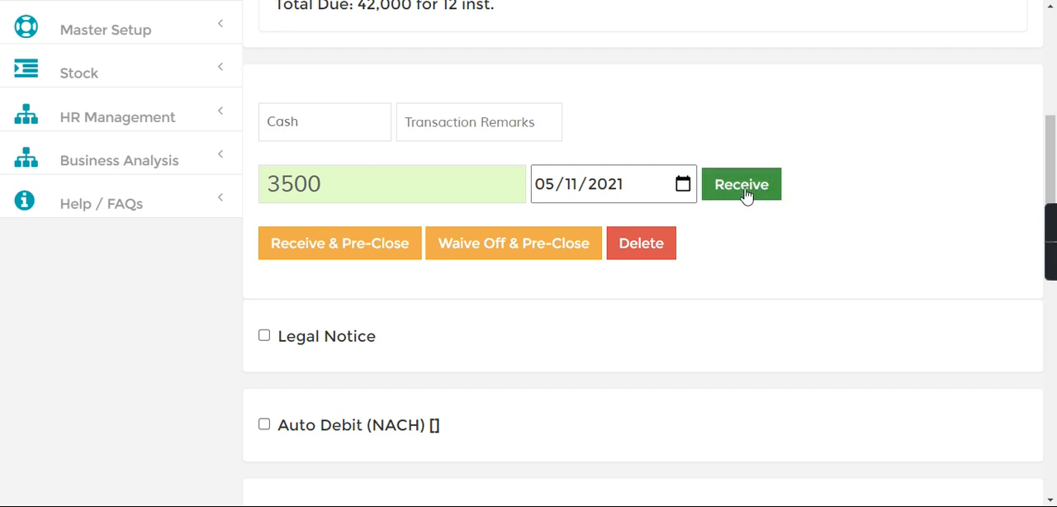
Step: Show the loan's Installment Tracker and examine the due dates, principal and interest of the scheduled installments
drag(1051, 175, 1051, 287)
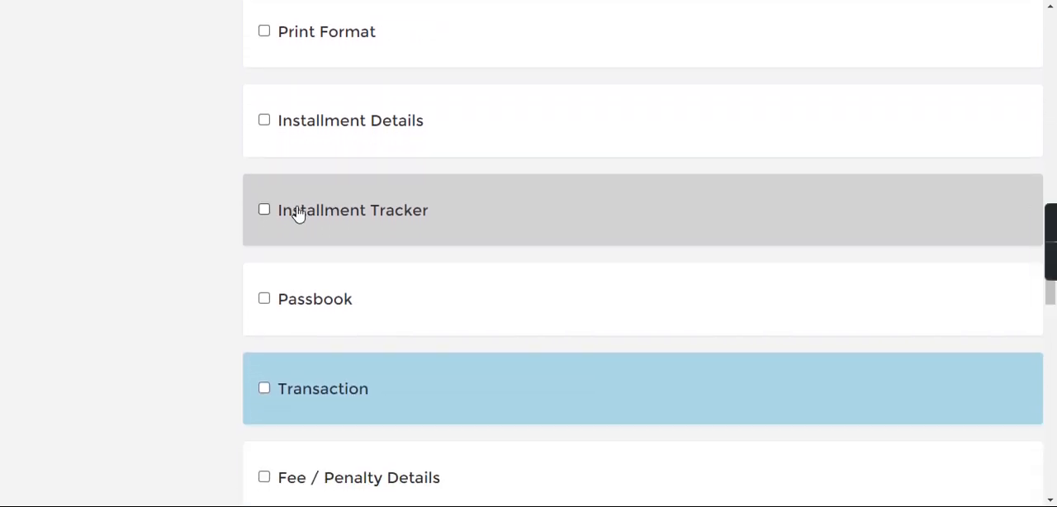
click(264, 209)
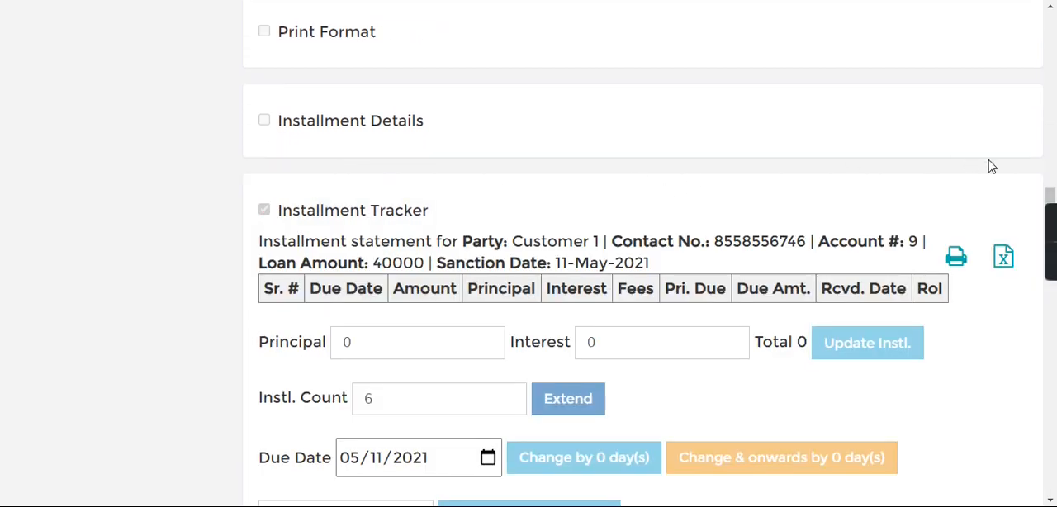
drag(1053, 180, 1053, 219)
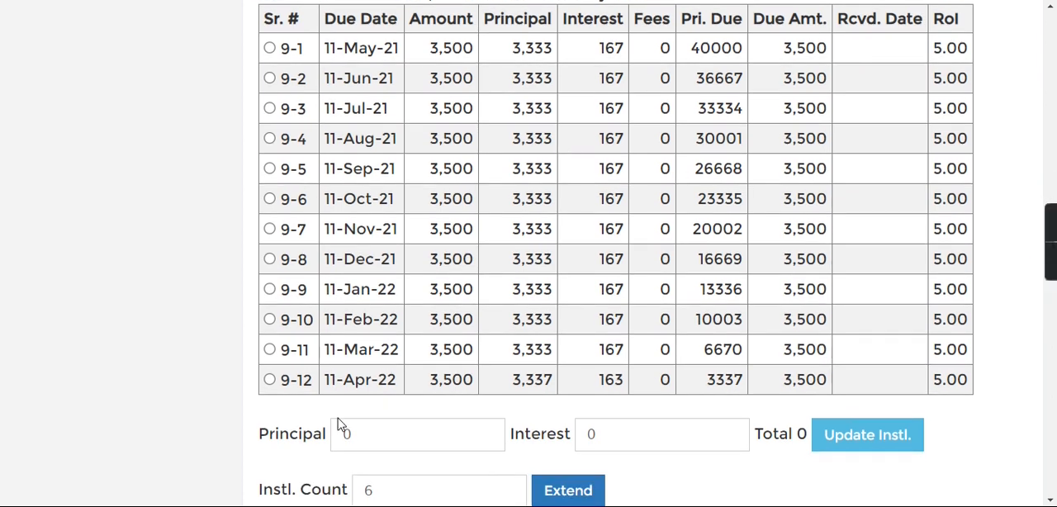
drag(339, 405, 285, 345)
click(500, 314)
click(1052, 96)
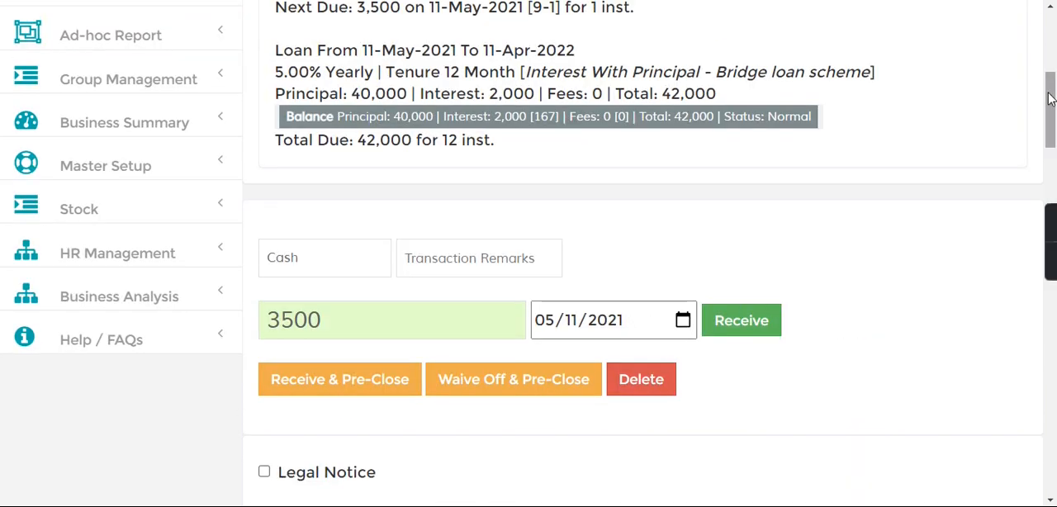
Step: Set the installment payment to be received through Jainam Bank using the NET_BANKING mode
scroll(832, 213, down, 2)
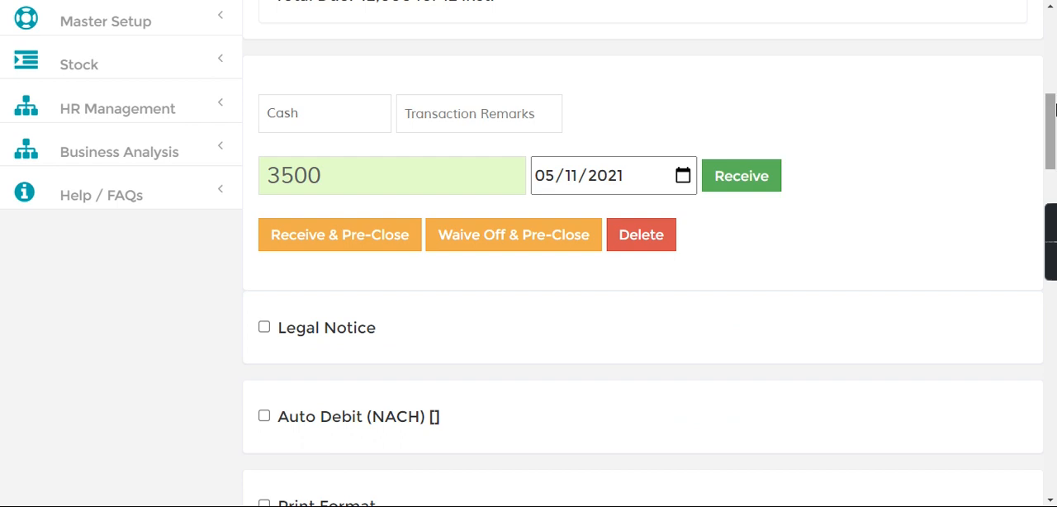
scroll(1052, 131, up, 2)
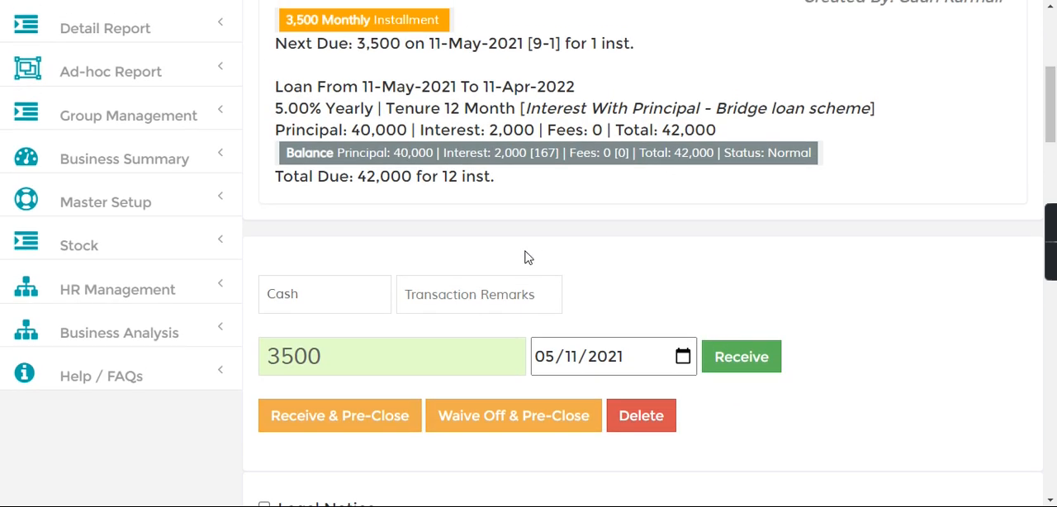
drag(326, 367, 266, 364)
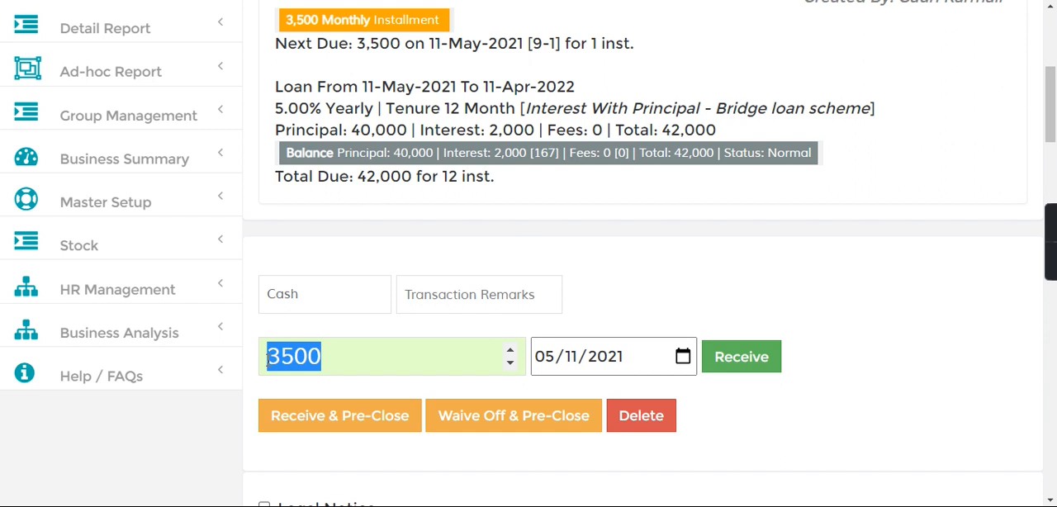
click(357, 359)
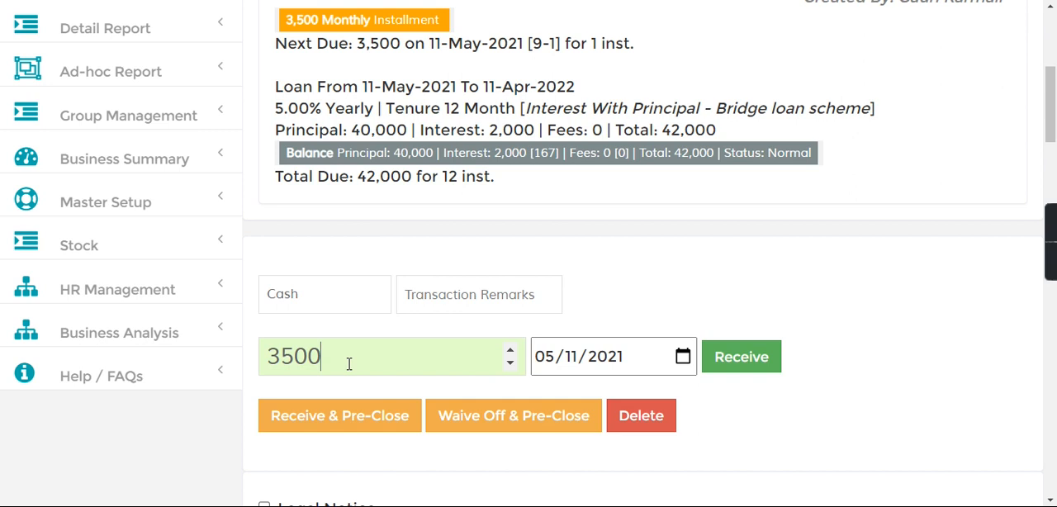
drag(317, 360, 271, 363)
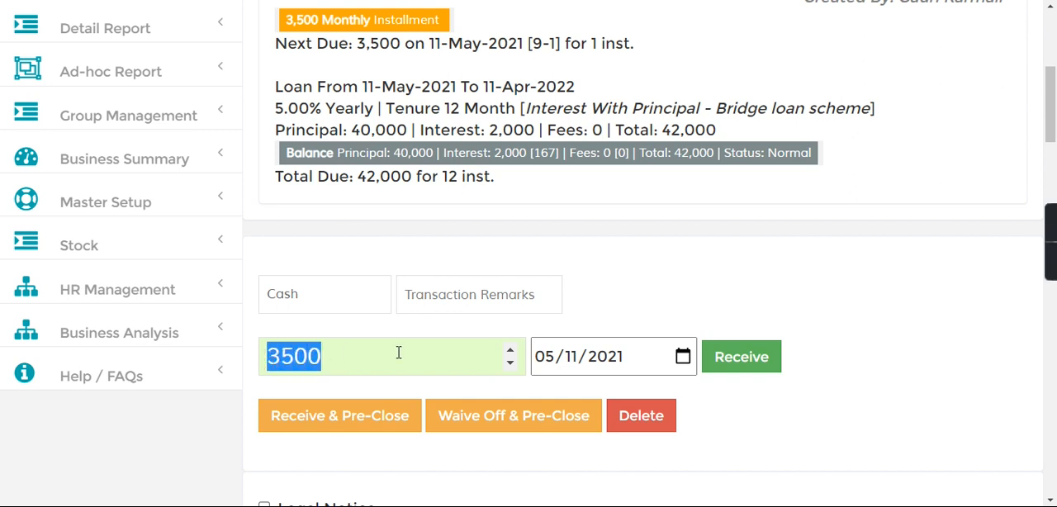
click(316, 299)
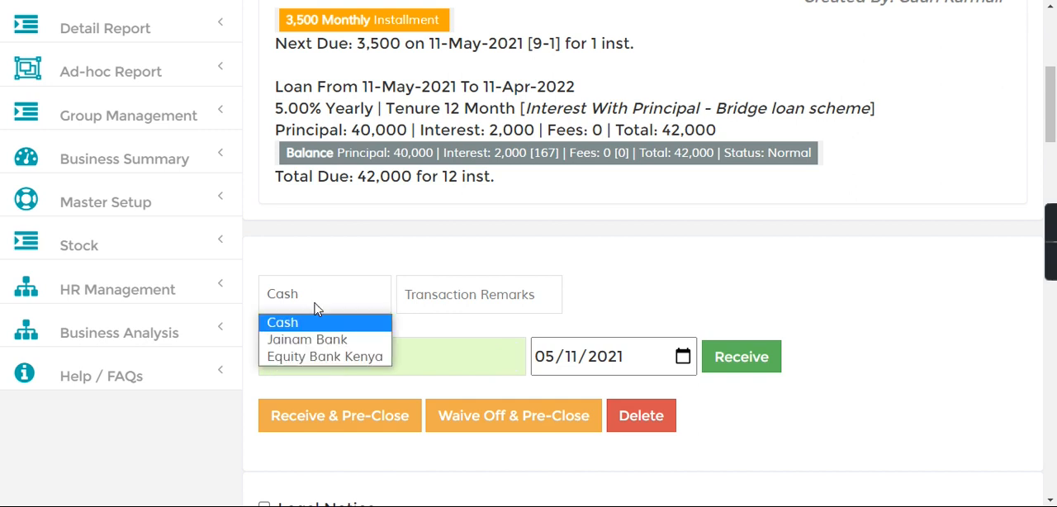
click(322, 342)
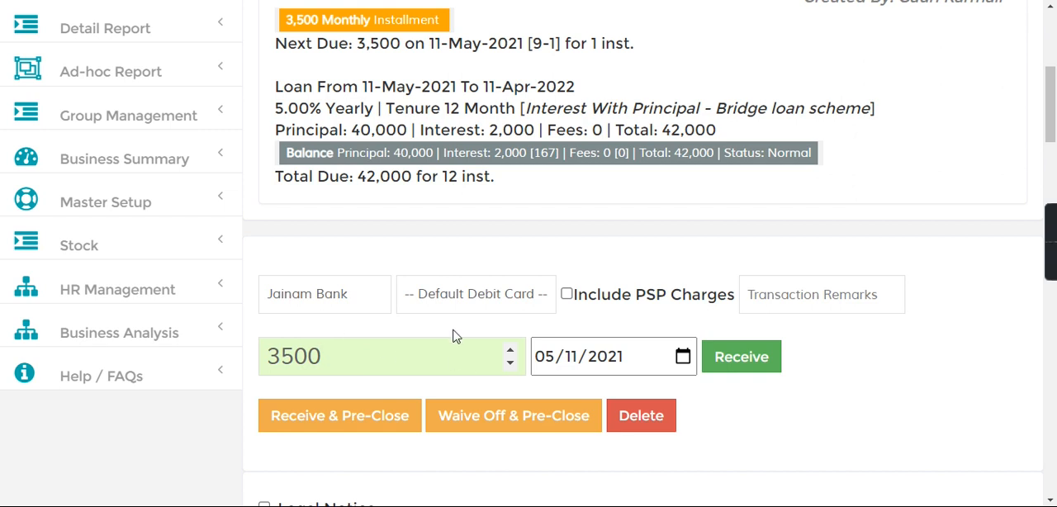
click(463, 306)
scroll(468, 229, down, 1)
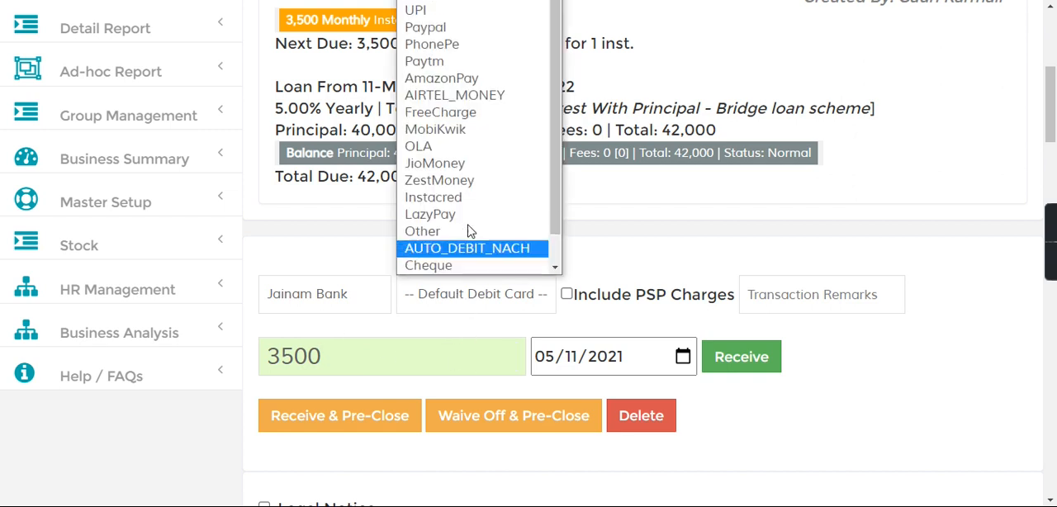
scroll(559, 195, up, 1)
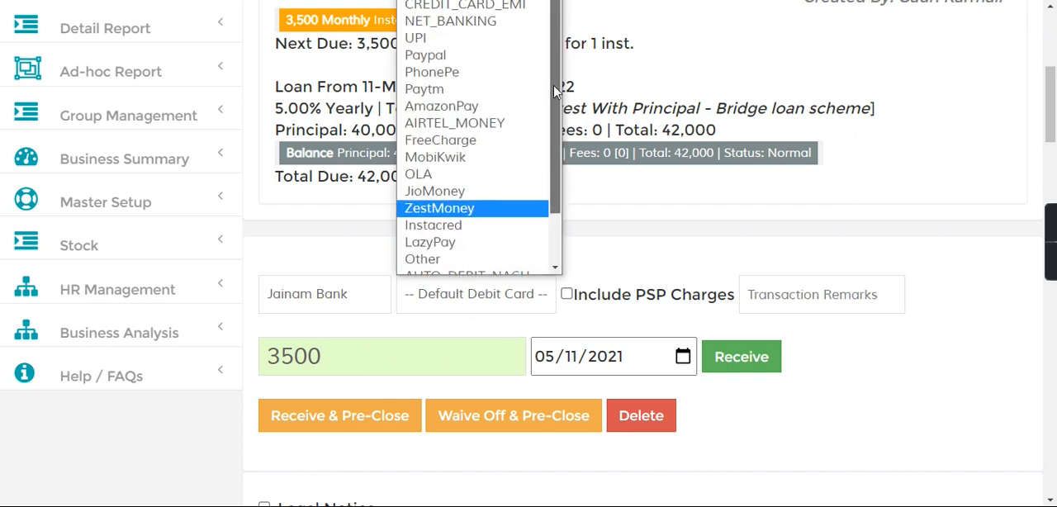
click(451, 22)
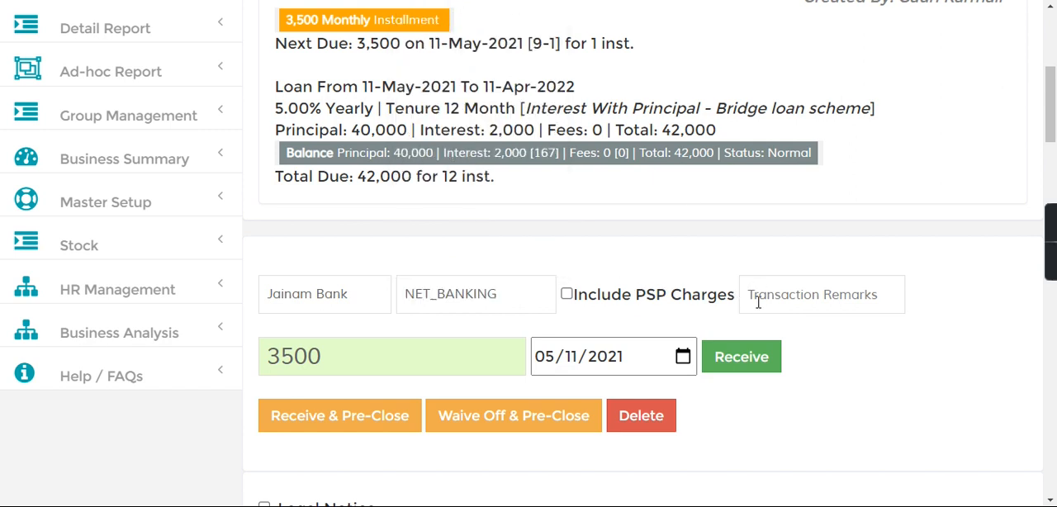
Step: Enter 1234 as the transaction remark and receive the 3500 installment payment
text(1234)
click(735, 361)
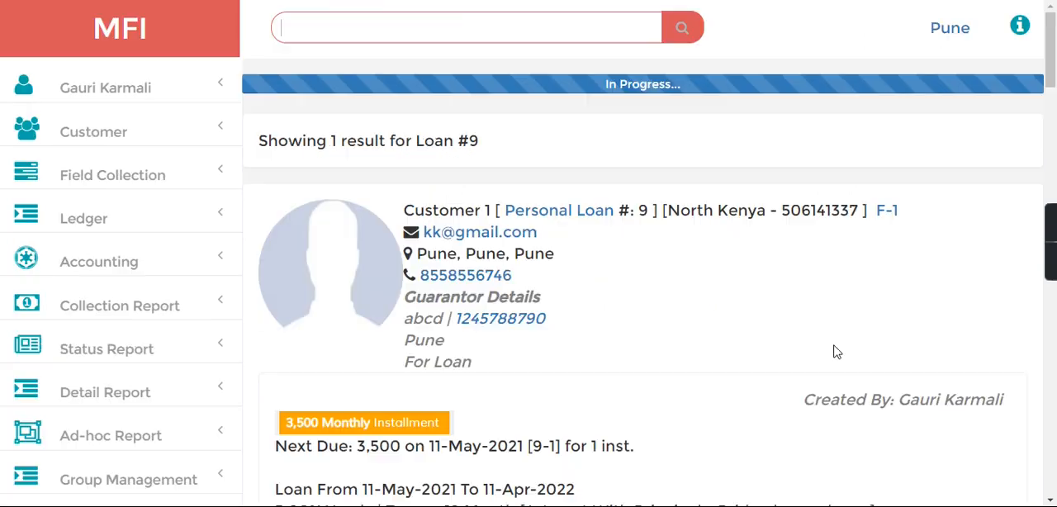
Step: Look up the loan again by its loan number and check the first installment's entry in the Installment Tracker
drag(1055, 73, 1054, 33)
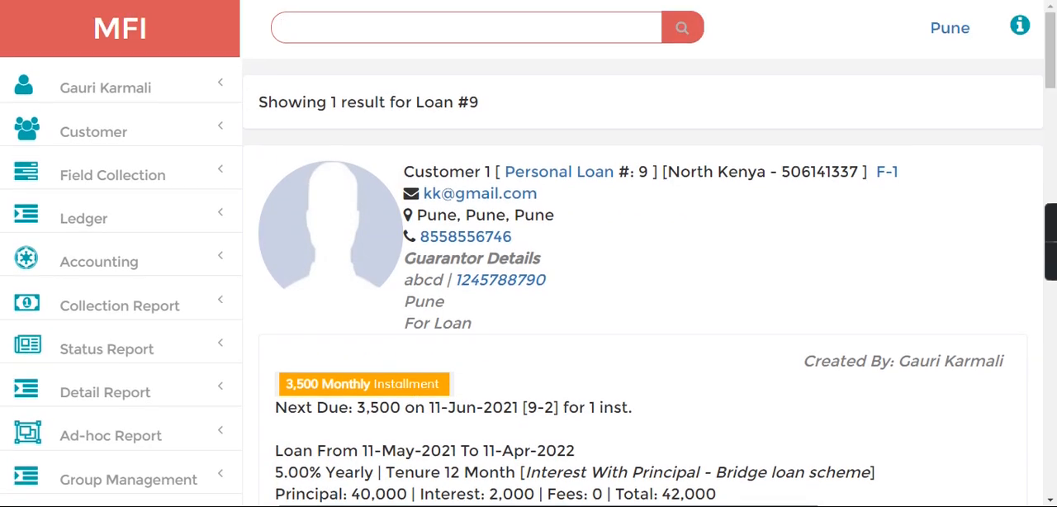
key(Return)
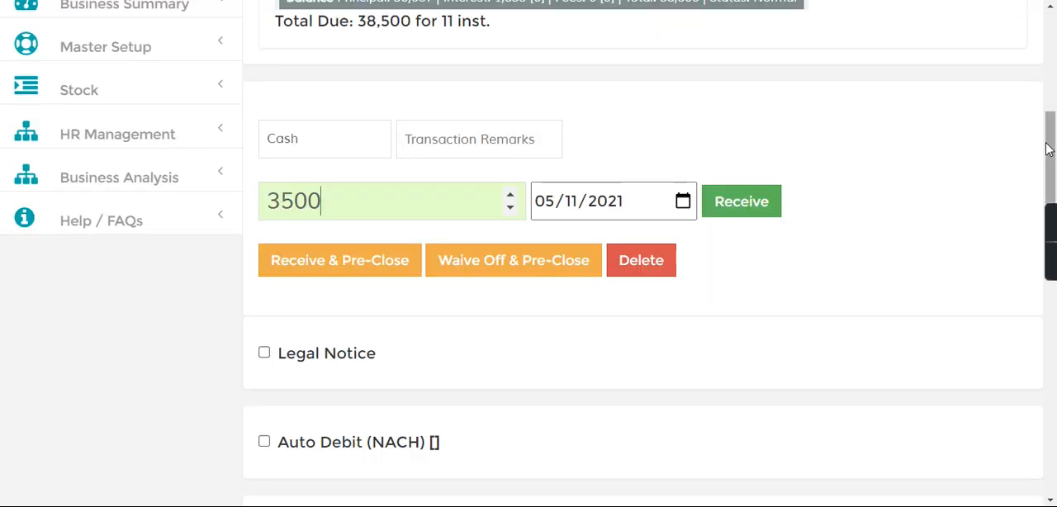
drag(1046, 146, 1050, 234)
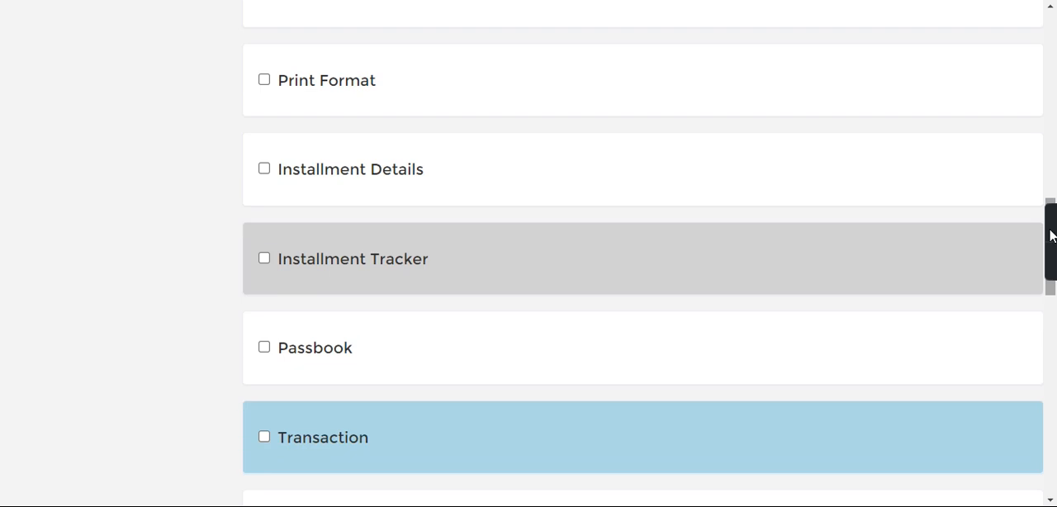
click(265, 259)
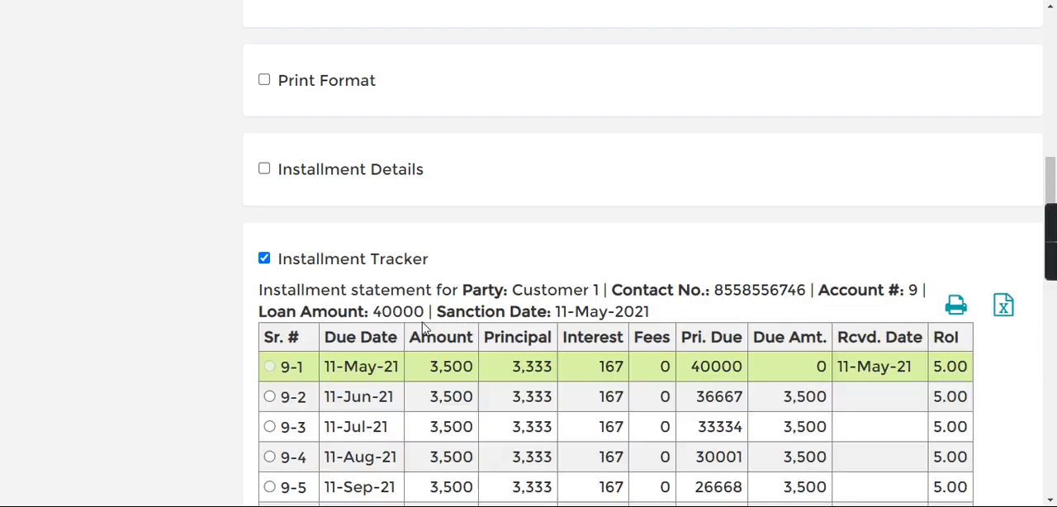
drag(357, 370, 892, 369)
Step: Show the loan's Transaction statement and examine the received payment entry and its receipt
drag(1050, 216, 1051, 346)
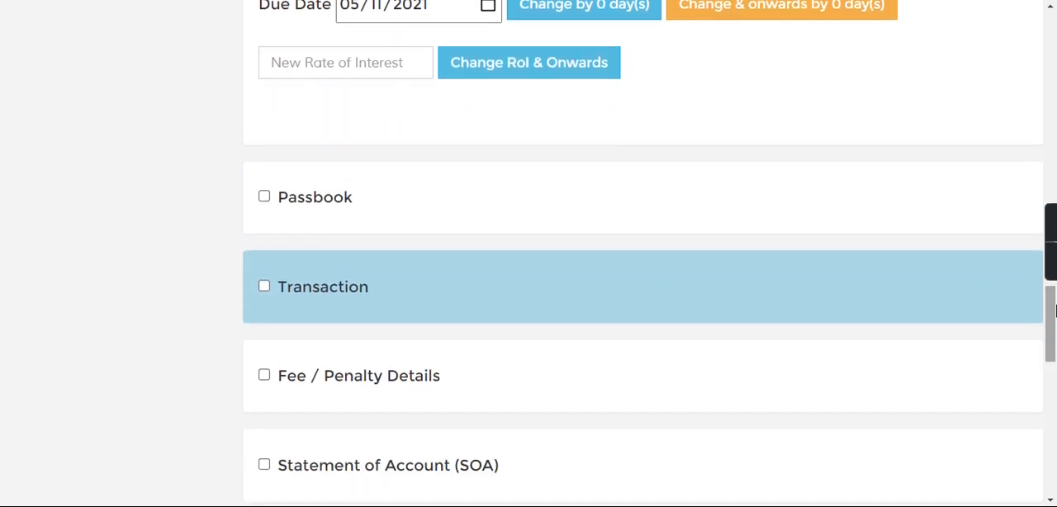
click(264, 286)
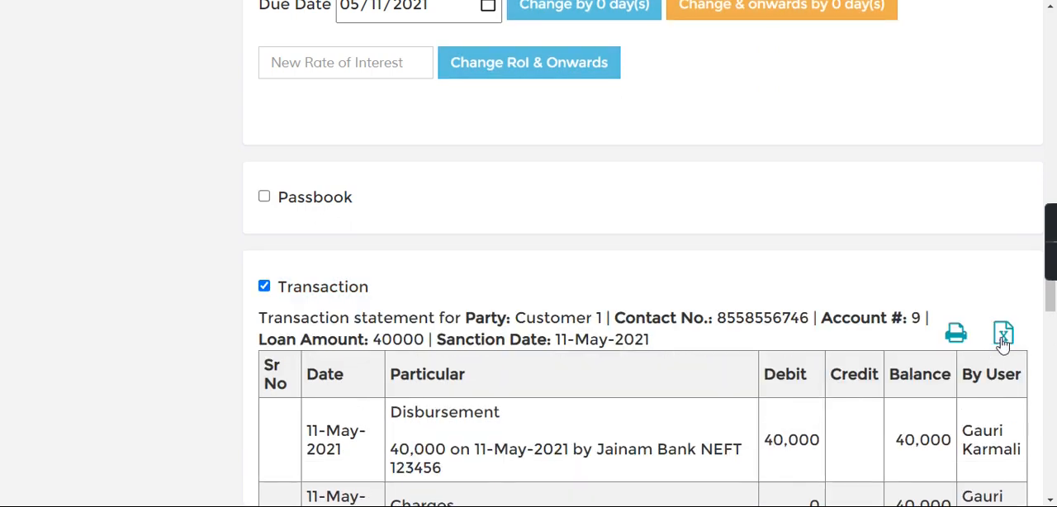
scroll(1048, 311, down, 4)
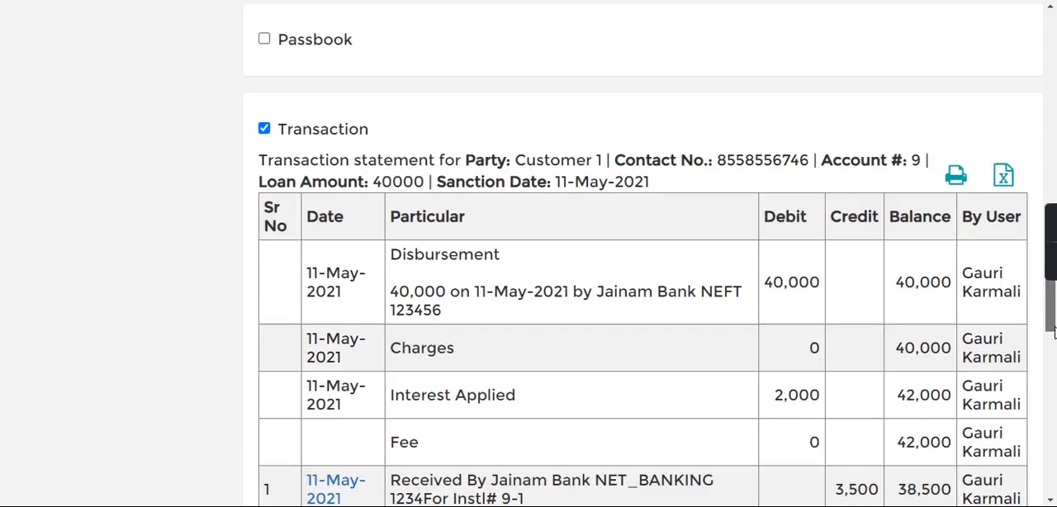
drag(420, 280, 525, 300)
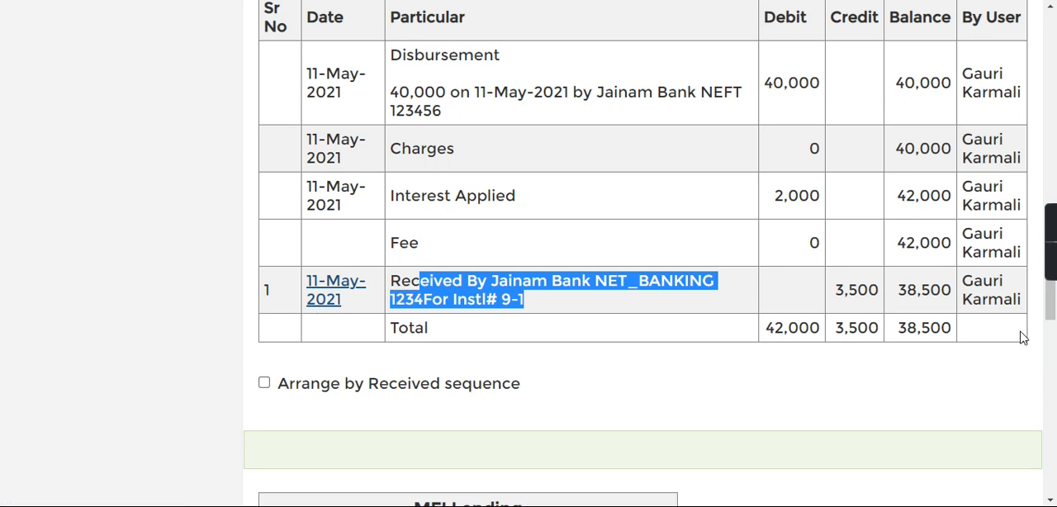
drag(1054, 317, 1054, 364)
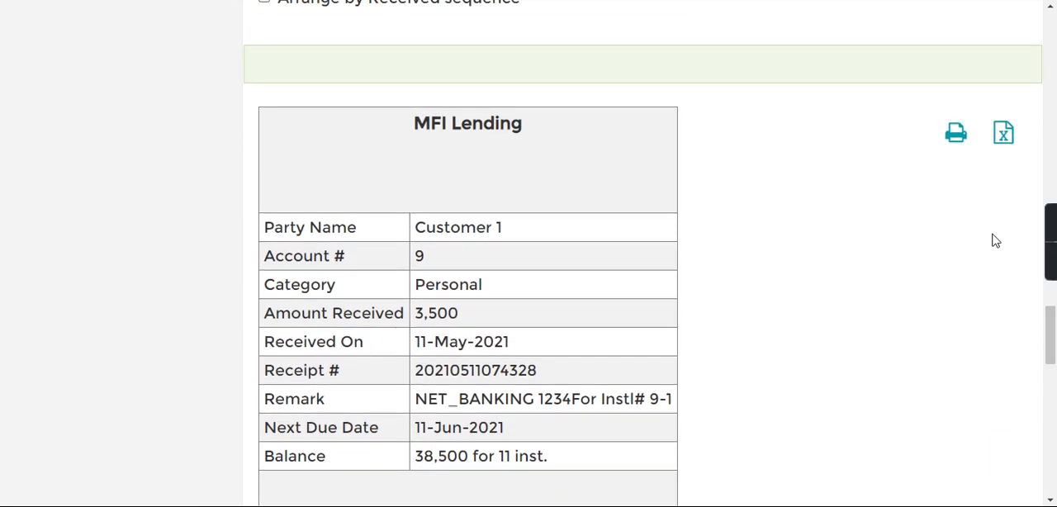
Step: Set the payment date to 06/11/2021 and receive the second 3500 installment in cash
drag(1049, 345, 1055, 180)
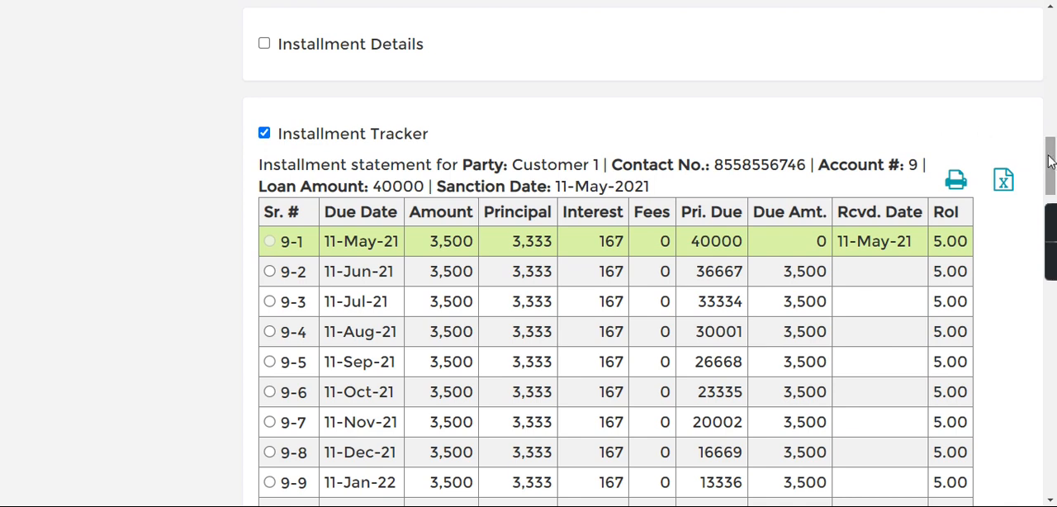
drag(1055, 166, 1055, 91)
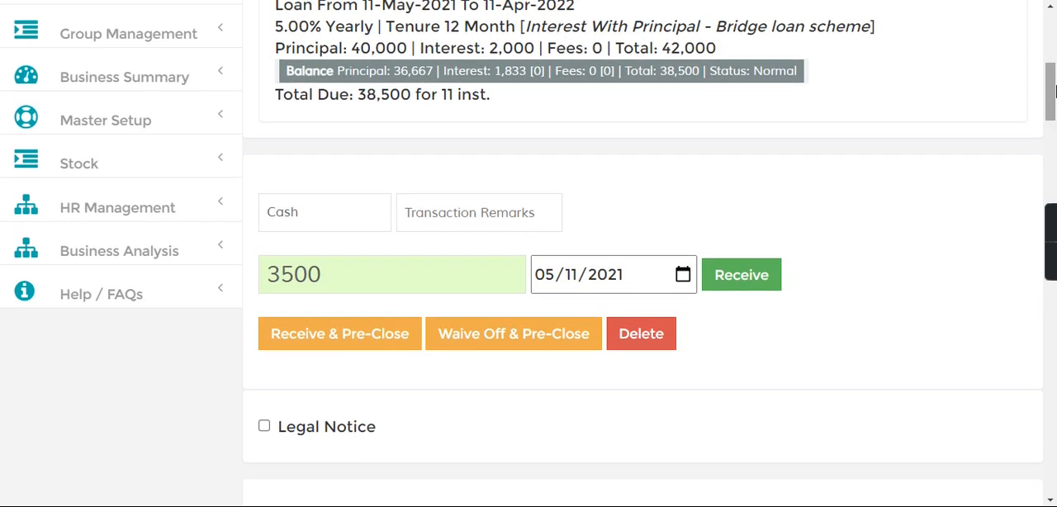
click(548, 278)
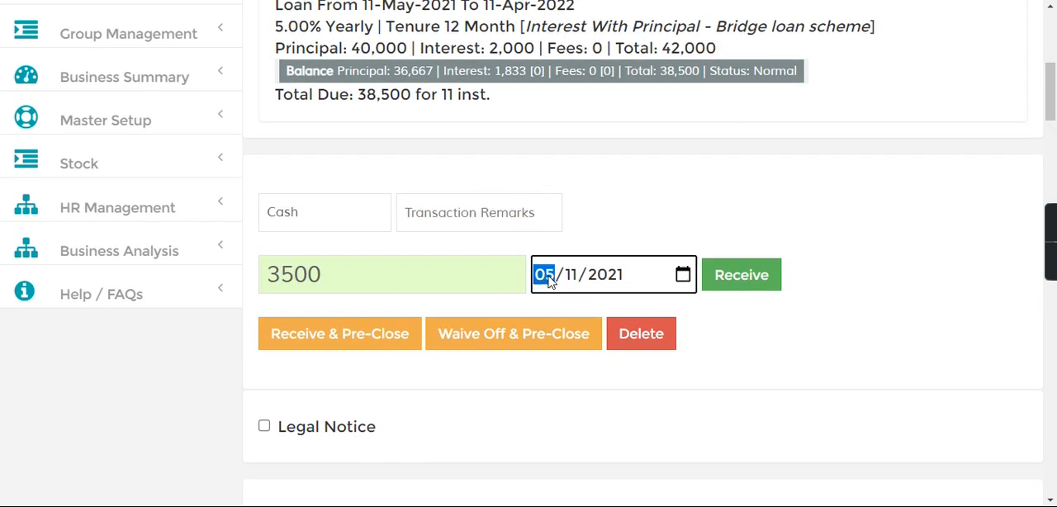
text(06)
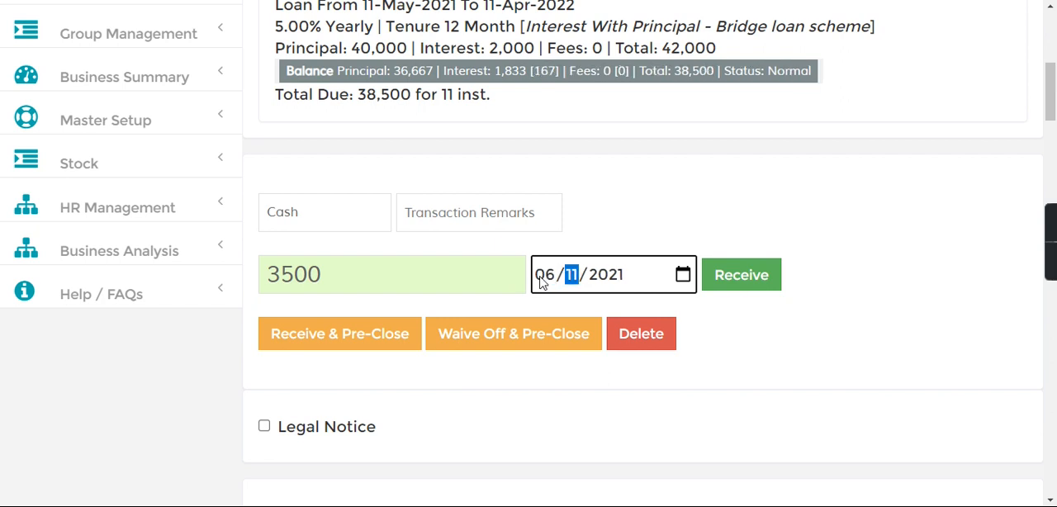
click(742, 277)
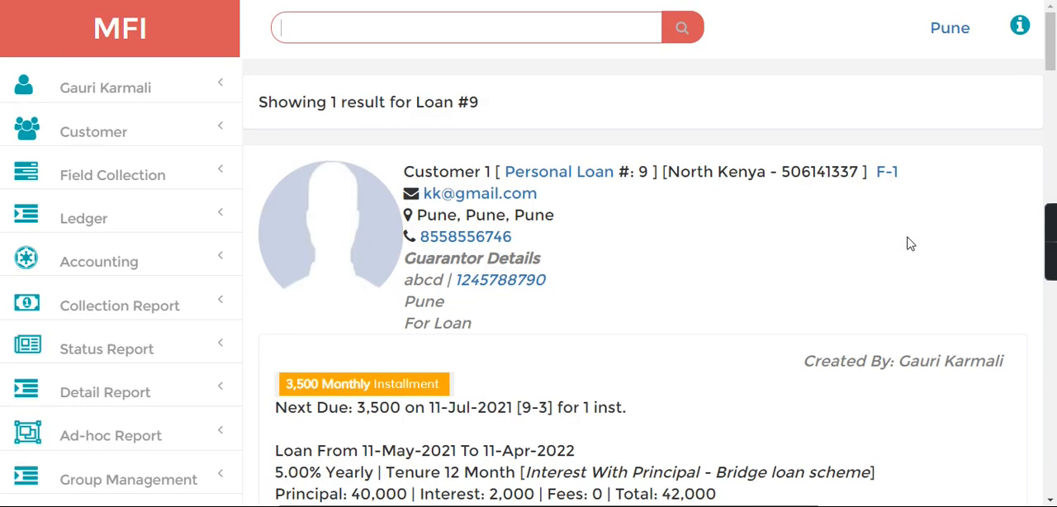
Step: Search for the loan by its loan number and view the payment section of its refreshed record
click(423, 20)
text(9)
key(Return)
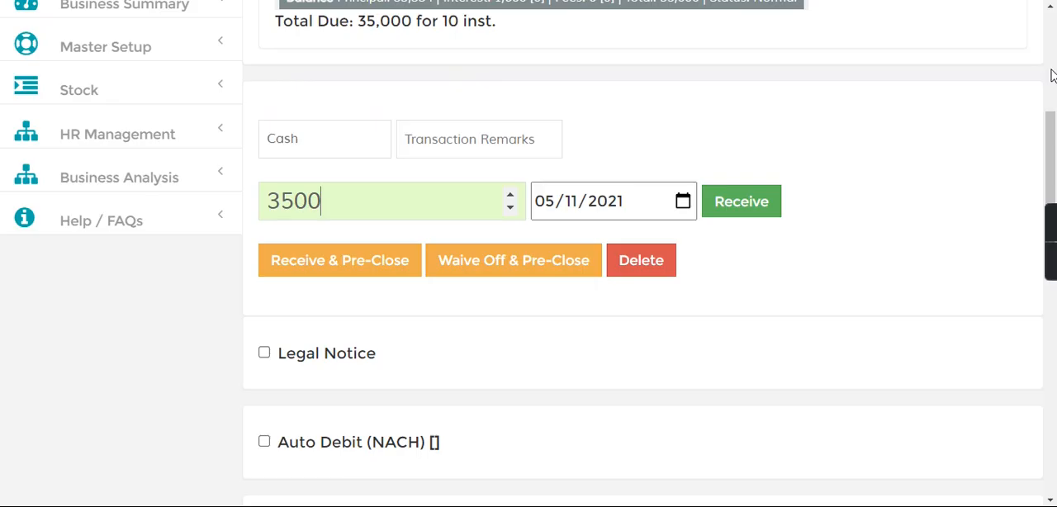
Step: Show the loan's Installment Tracker and check the entry for the second installment
drag(1052, 121, 1038, 205)
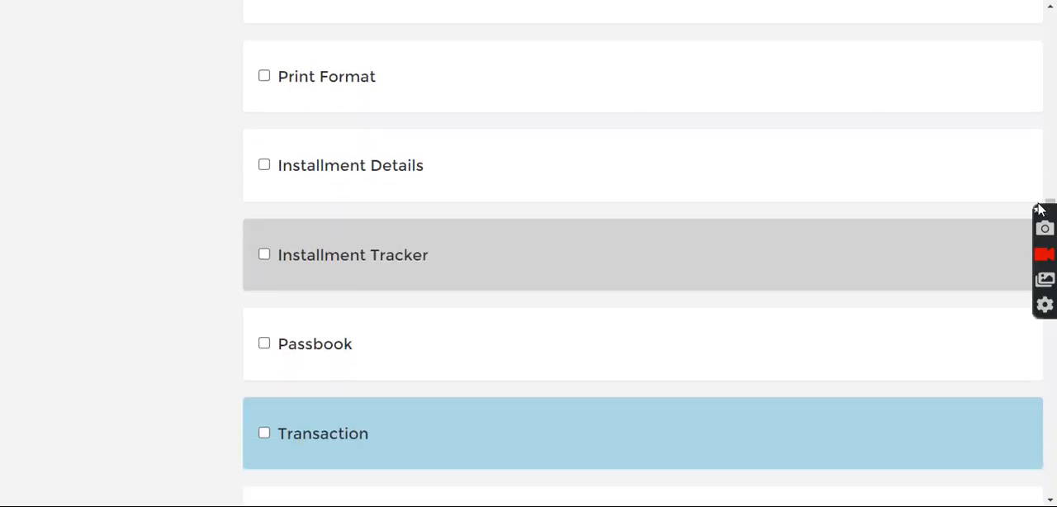
click(263, 254)
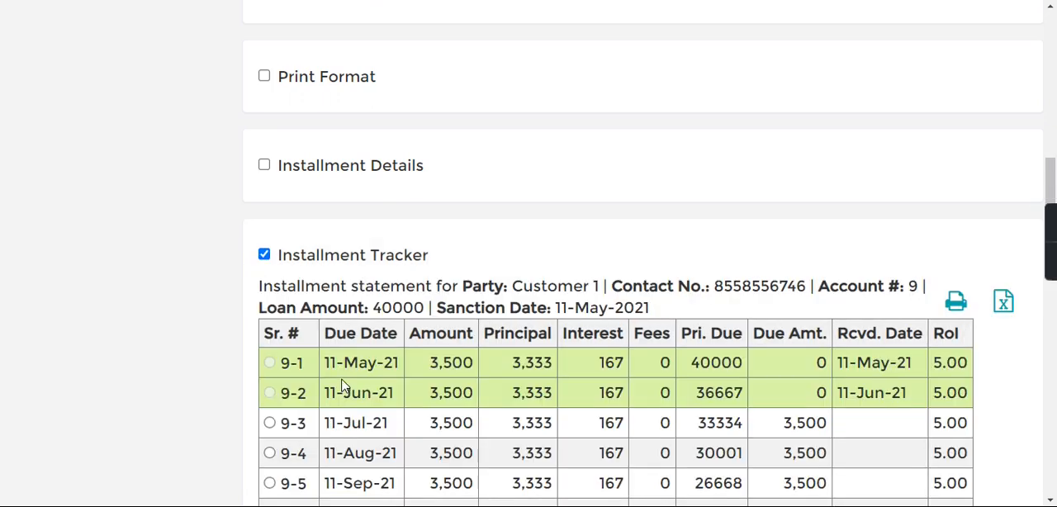
drag(329, 394, 723, 368)
Step: Show the Transaction statement and examine the cash receipt entry for installment 9-2
drag(1054, 157, 1054, 301)
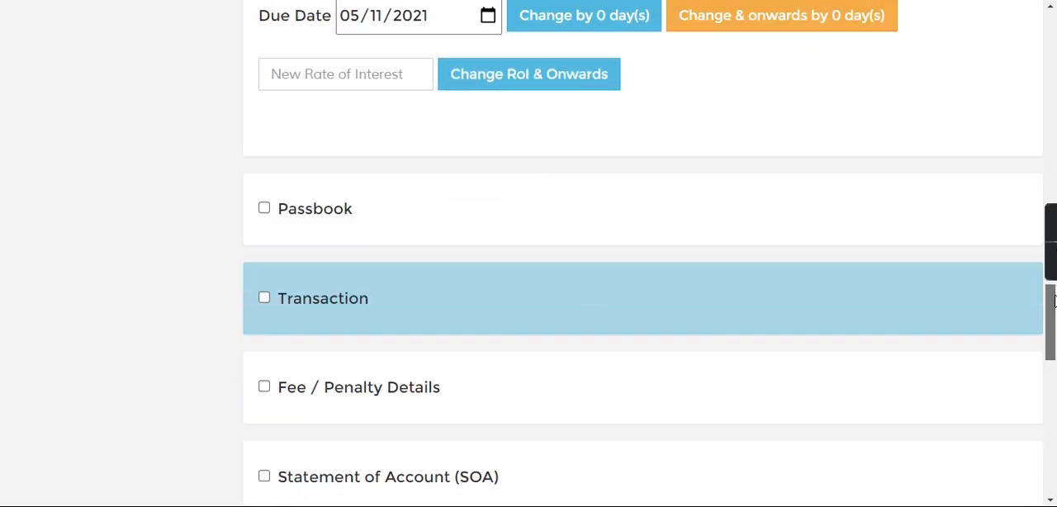
click(264, 299)
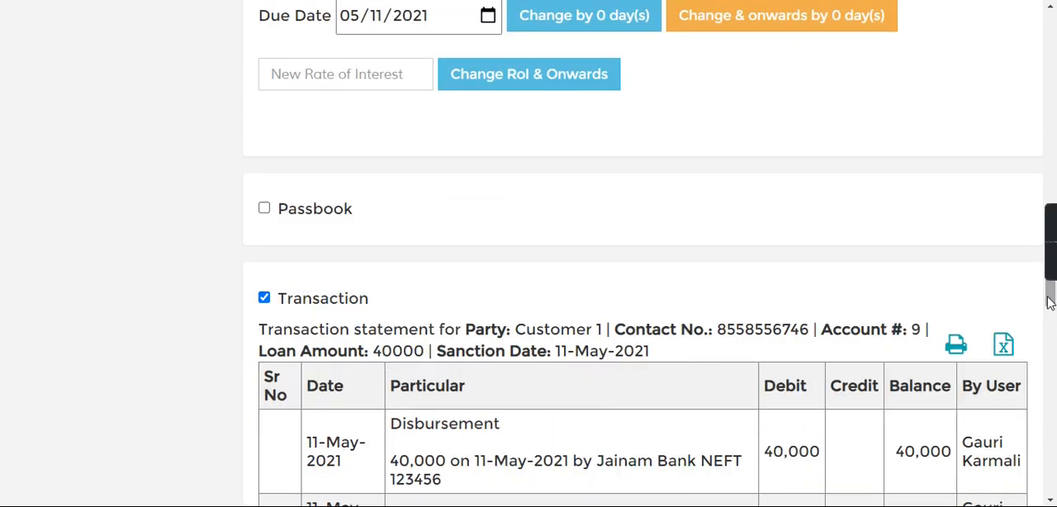
scroll(1047, 309, down, 5)
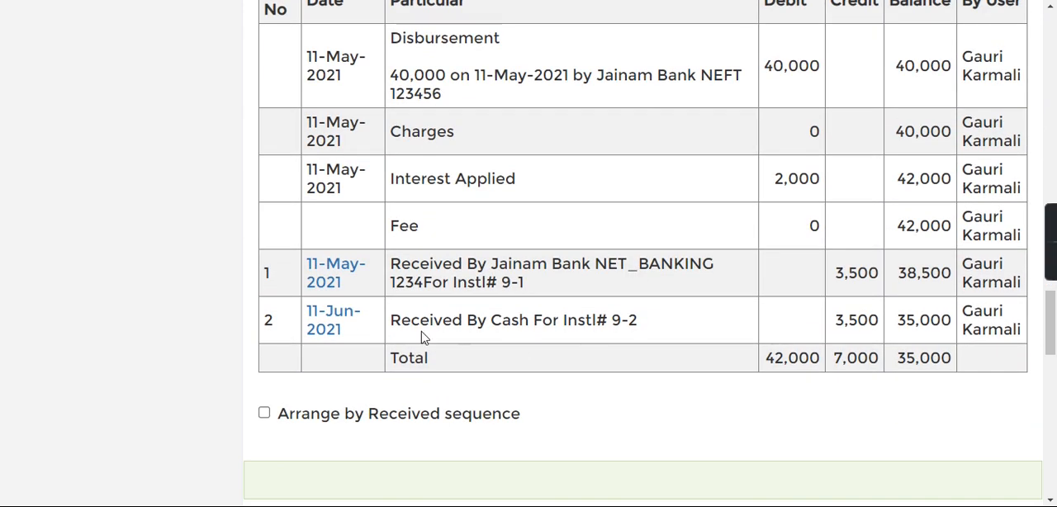
drag(422, 335, 596, 326)
Step: Set the payment amount to 35000 and check it against the loan's total due
drag(1053, 346, 1053, 122)
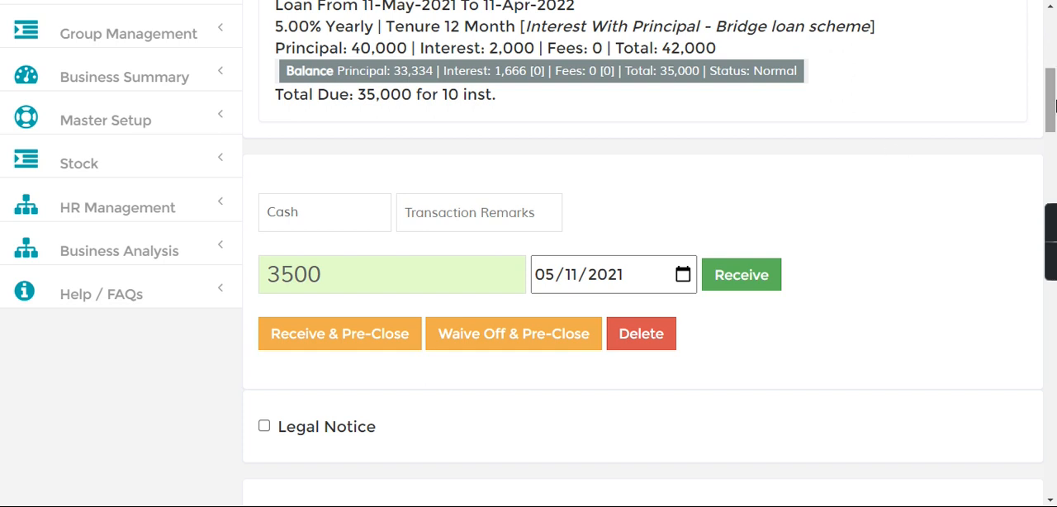
drag(1050, 109, 1050, 104)
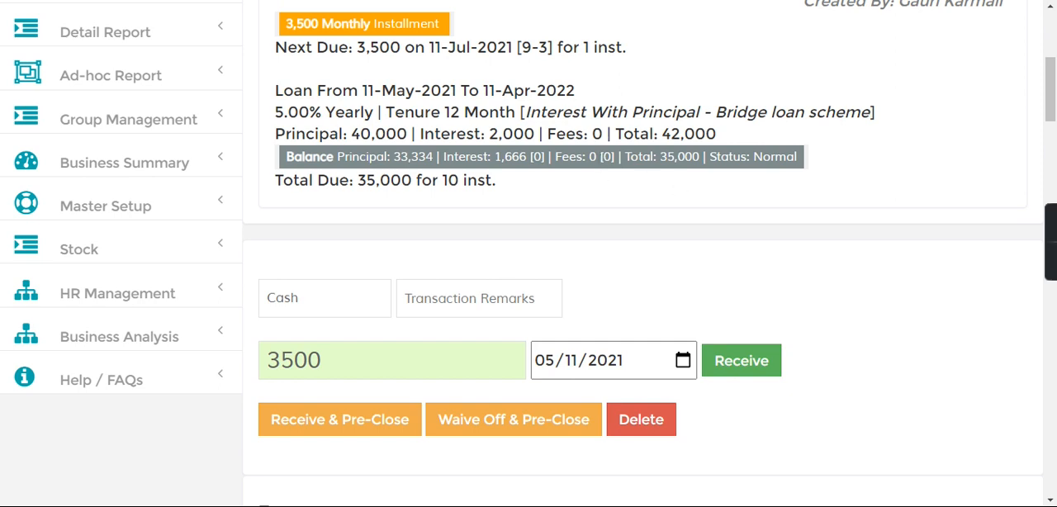
mouse_move(1056, 88)
mouse_down()
mouse_move(1054, 58)
mouse_move(1052, 98)
mouse_up()
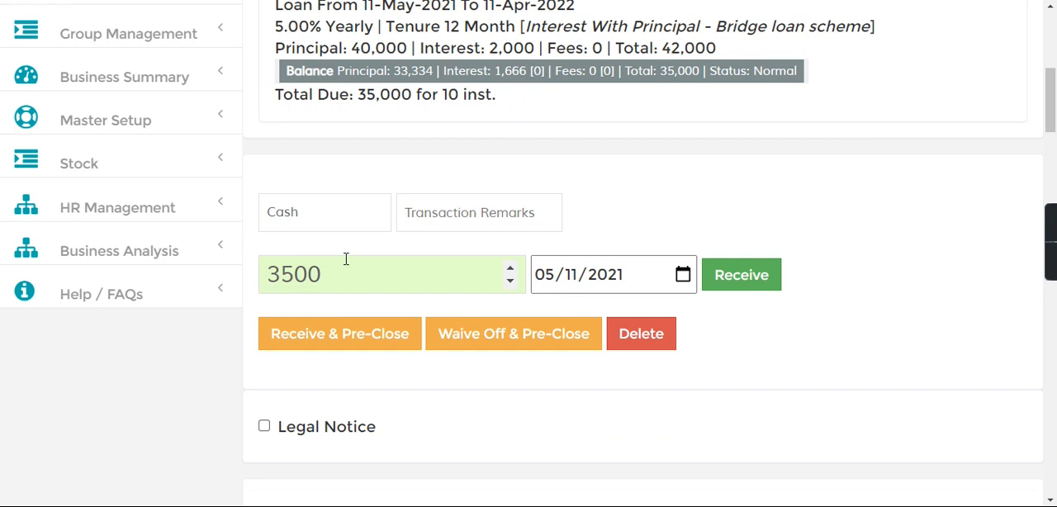
drag(341, 260, 259, 265)
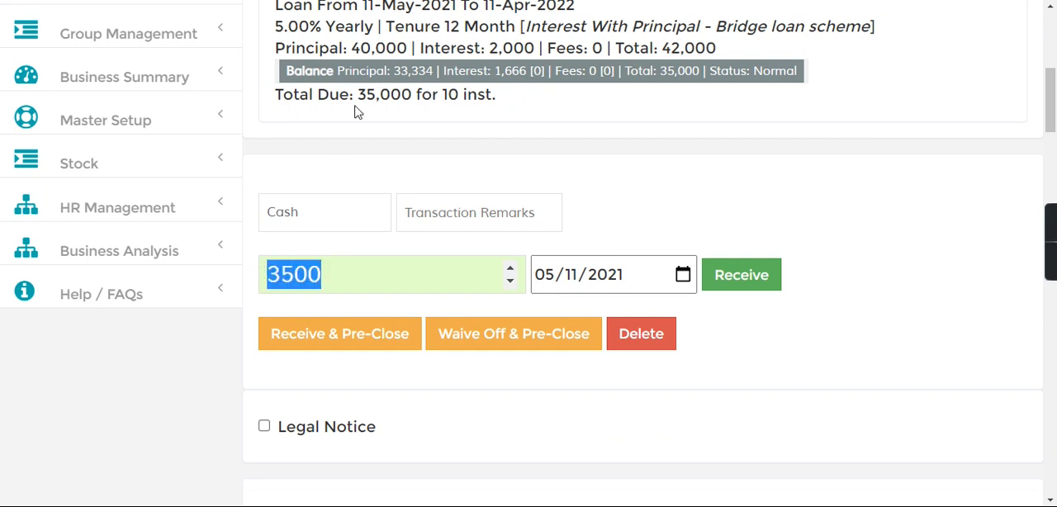
text(3500)
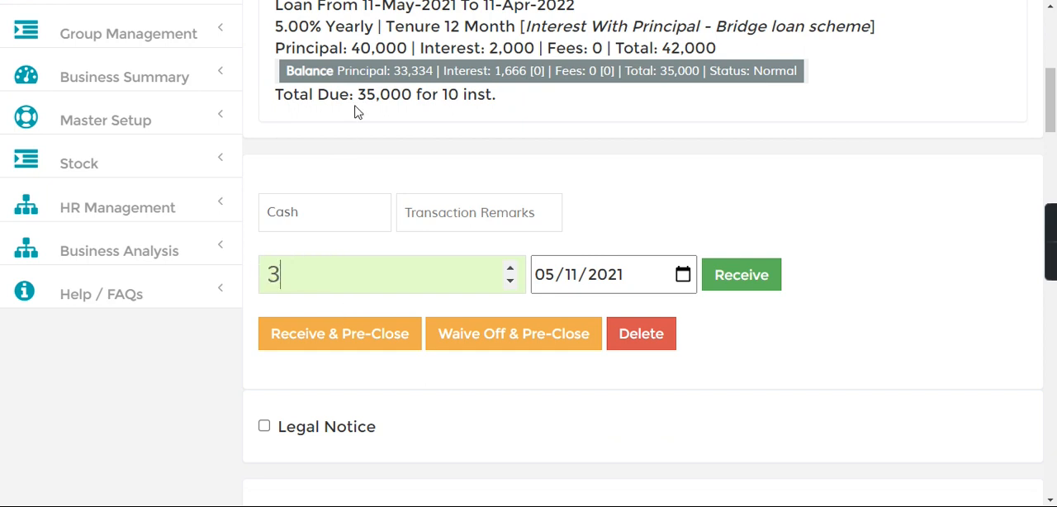
key(BackSpace)
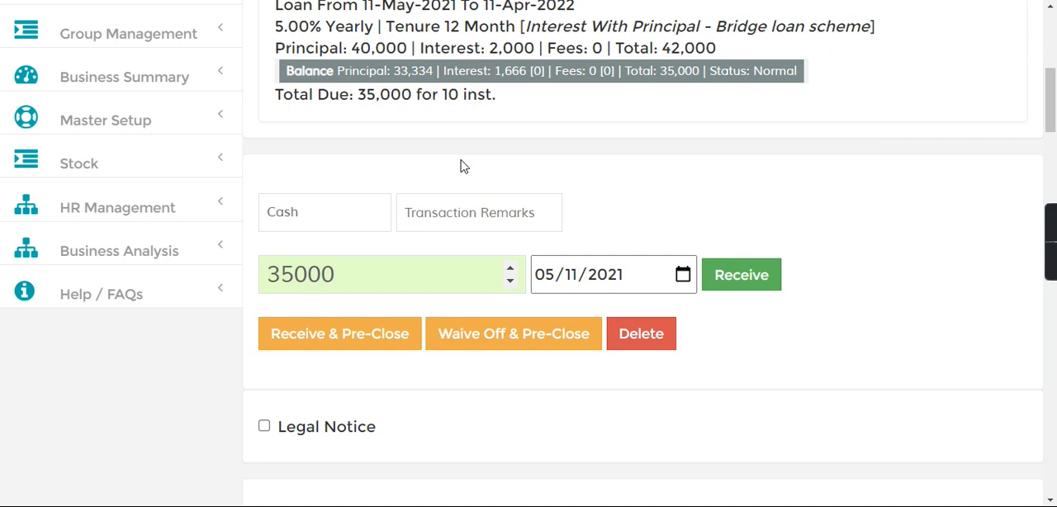
drag(359, 94, 413, 93)
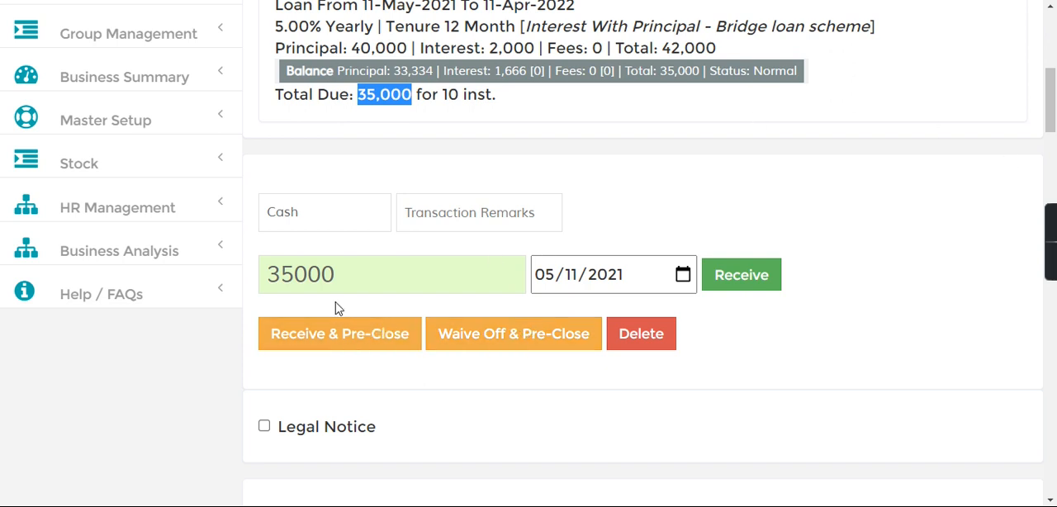
click(378, 271)
drag(353, 269, 260, 267)
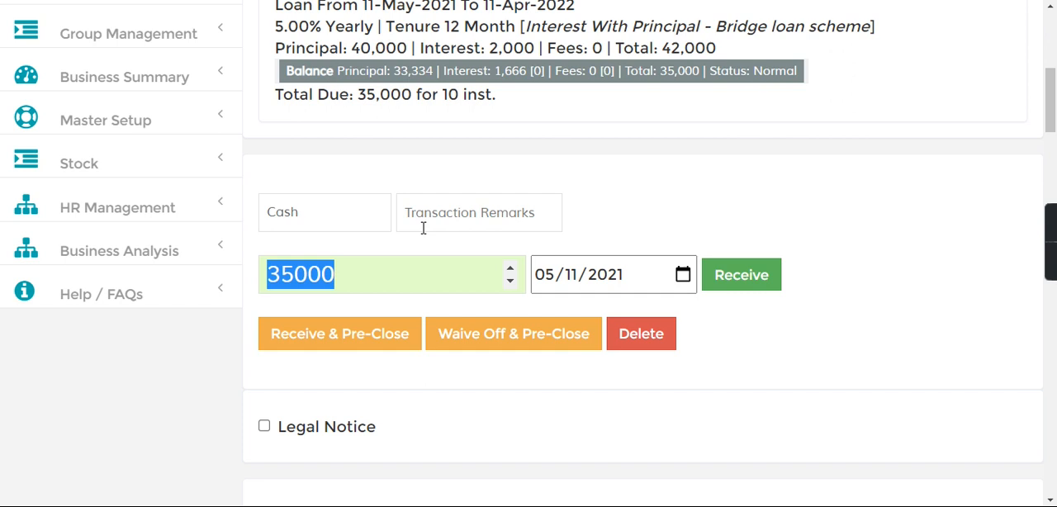
Step: Receive the 35000 in cash and pre-close the loan, confirming the closure
click(364, 291)
click(306, 332)
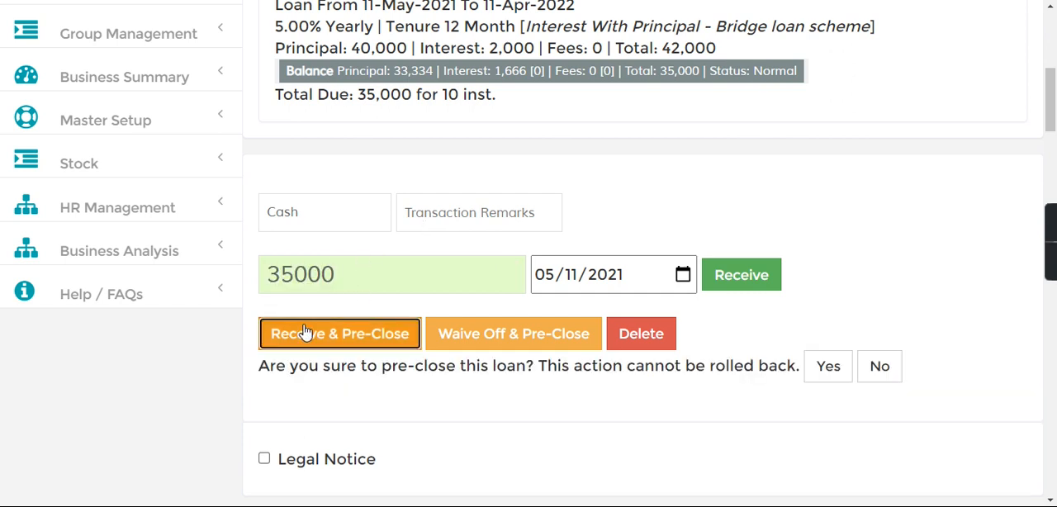
click(311, 212)
click(312, 211)
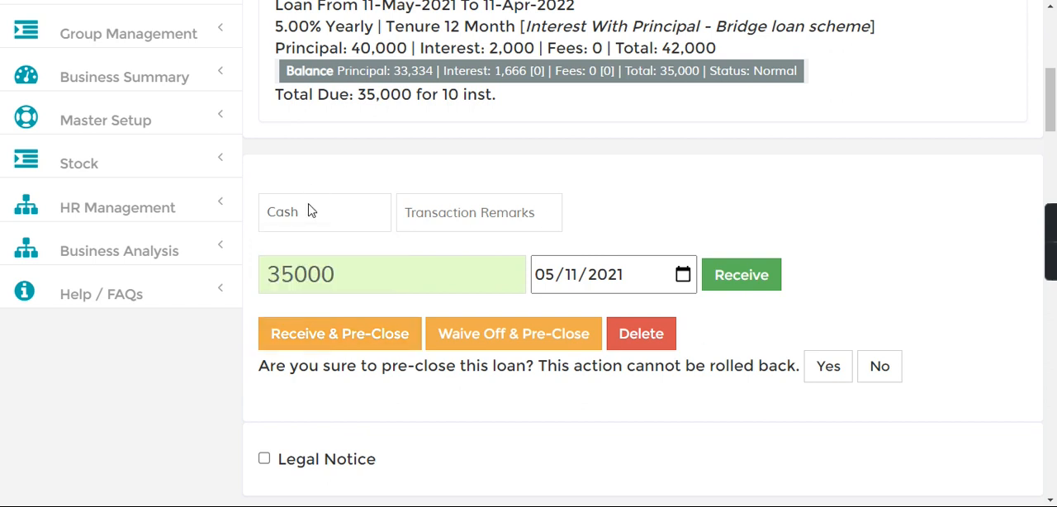
click(820, 366)
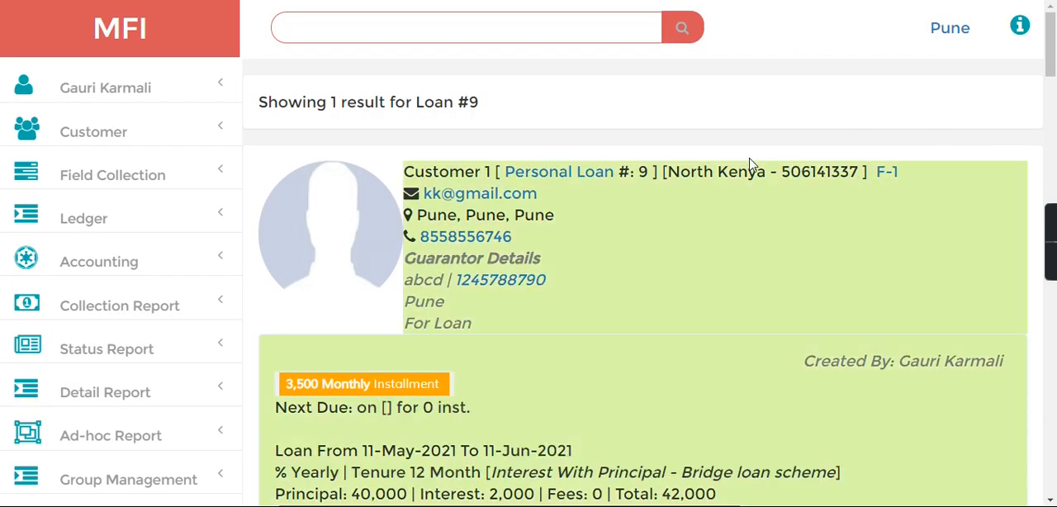
Step: Review the closed loan's record and reload its Installment Tracker to examine the row for installment 9-3
drag(537, 217, 628, 285)
drag(1051, 46, 1051, 165)
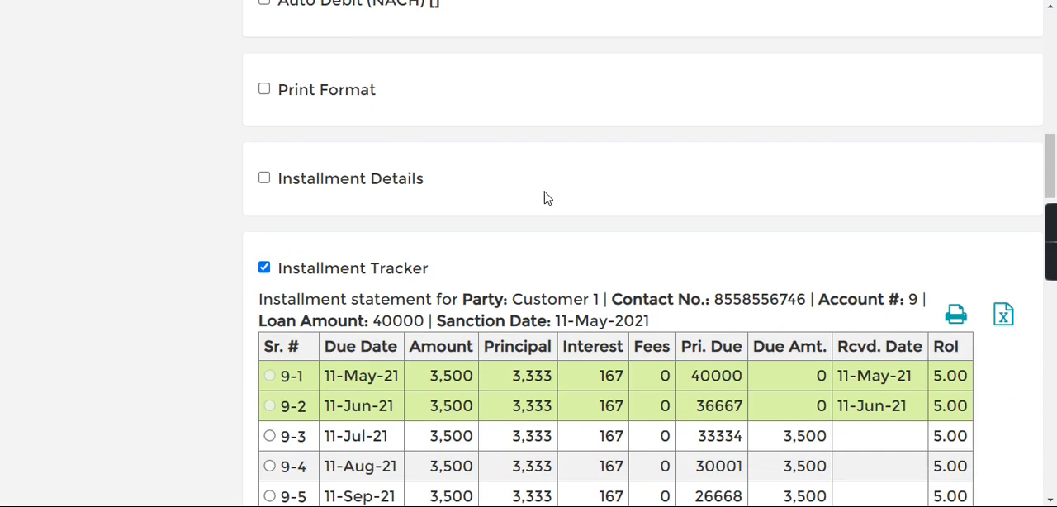
click(266, 269)
click(266, 268)
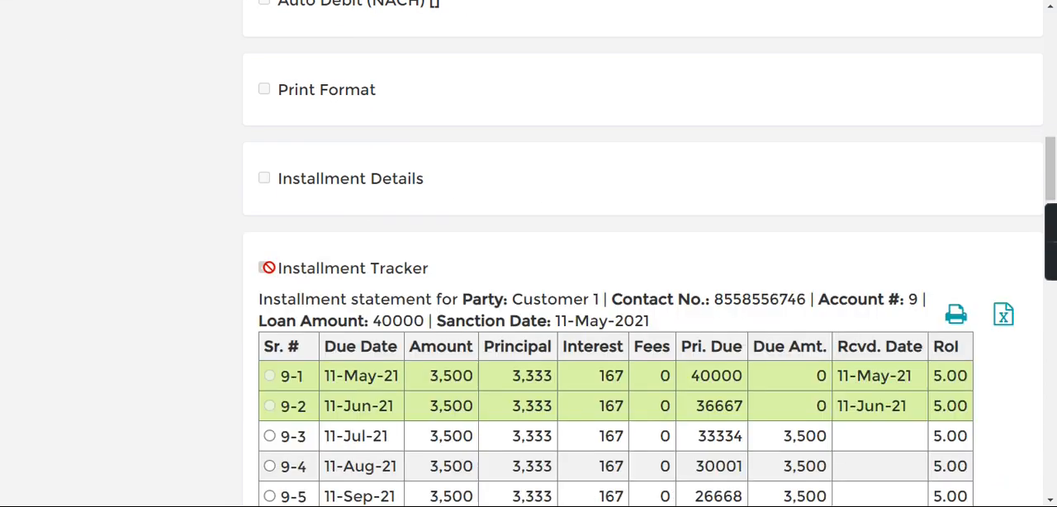
drag(1051, 179, 1053, 212)
drag(431, 146, 746, 165)
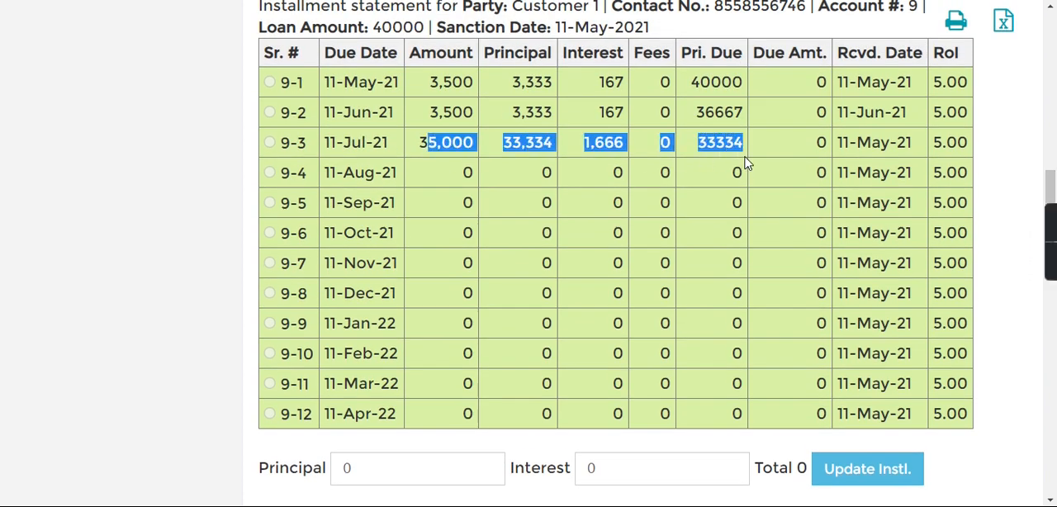
Step: Hide the Installment Tracker and return to the MFI home page
drag(1052, 180, 1047, 141)
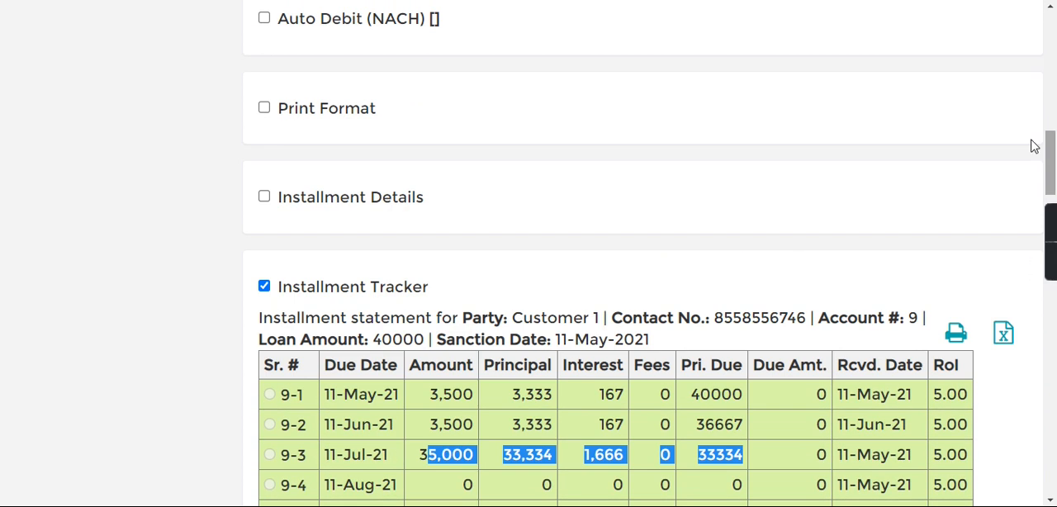
click(265, 287)
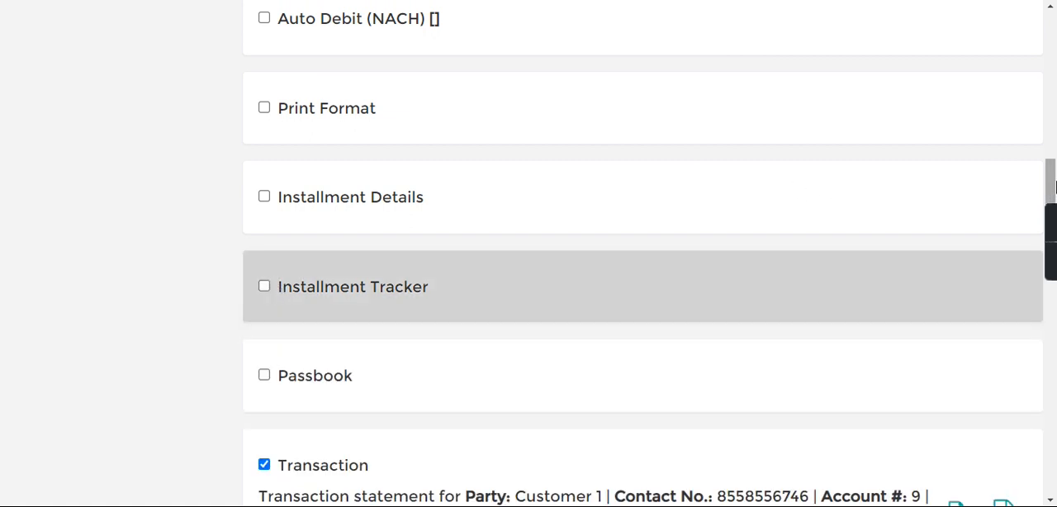
drag(1053, 195, 1055, 25)
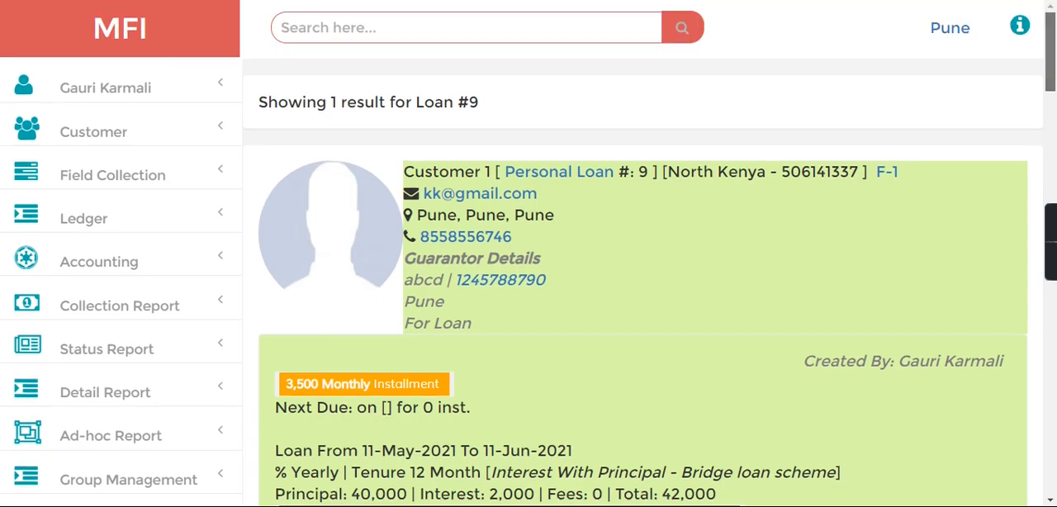
click(121, 55)
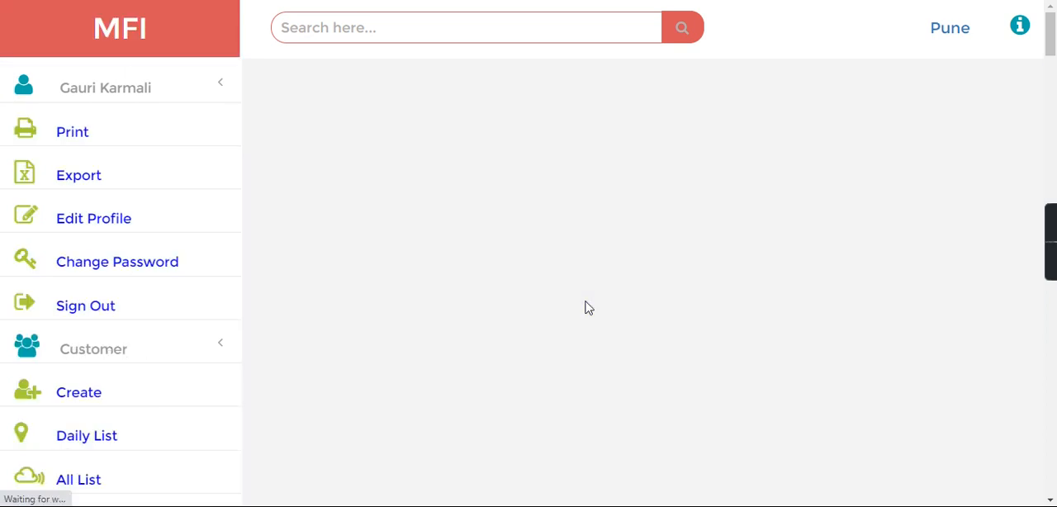